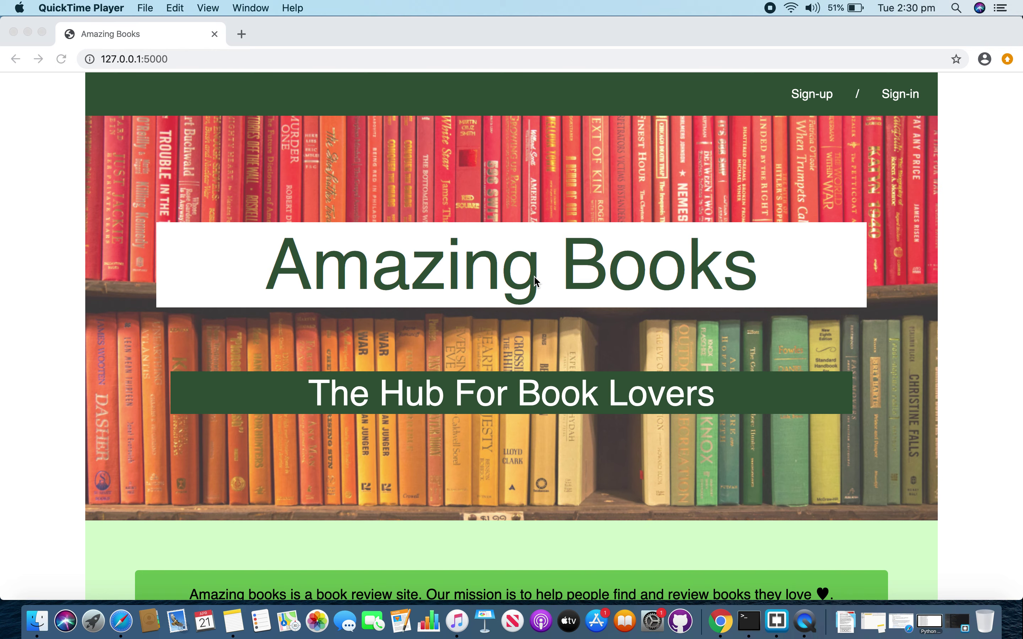
- Bring Chrome to the front and go to the Amazing Books Sign up form
scroll(535, 282, down, 2)
scroll(535, 279, down, 5)
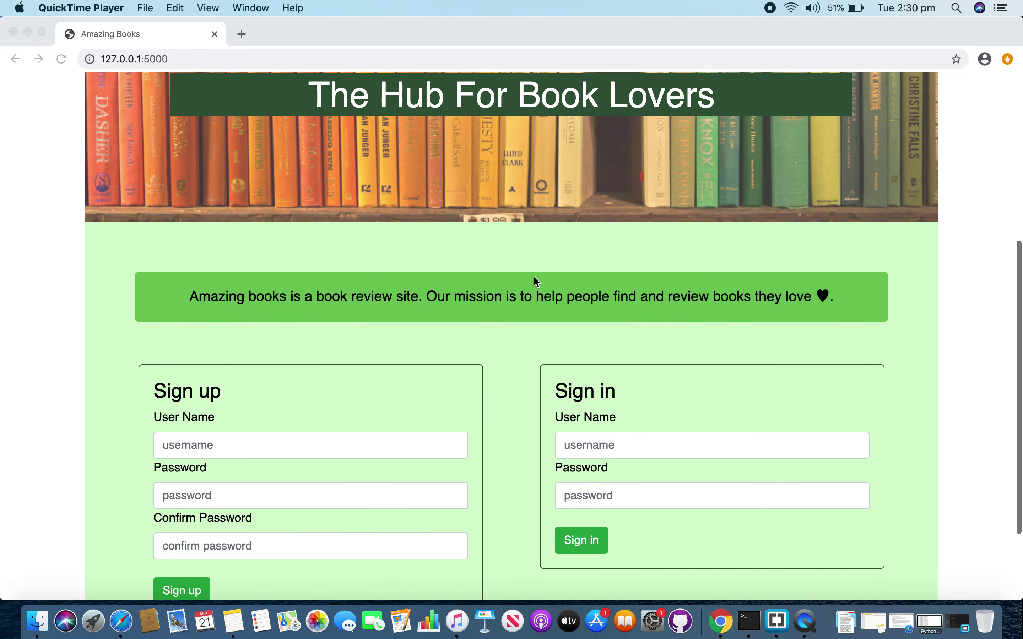
scroll(549, 211, up, 7)
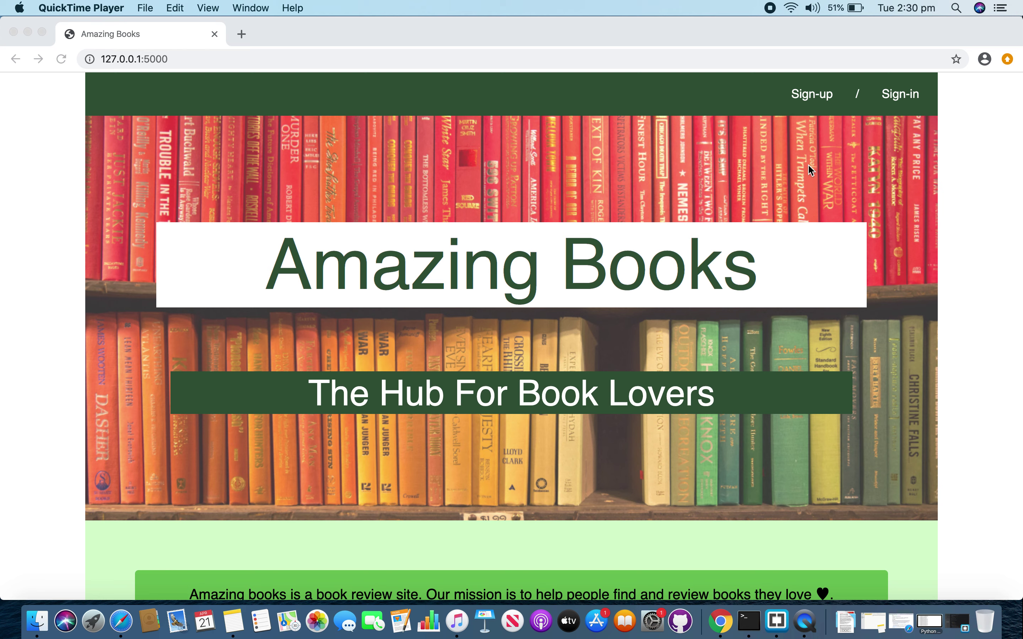
click(811, 135)
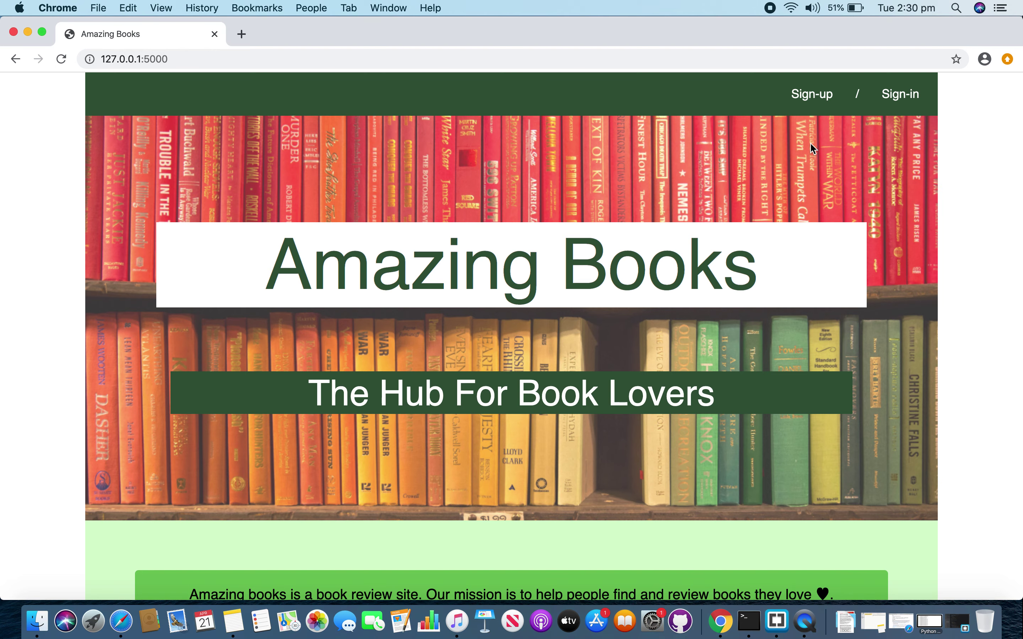
click(812, 95)
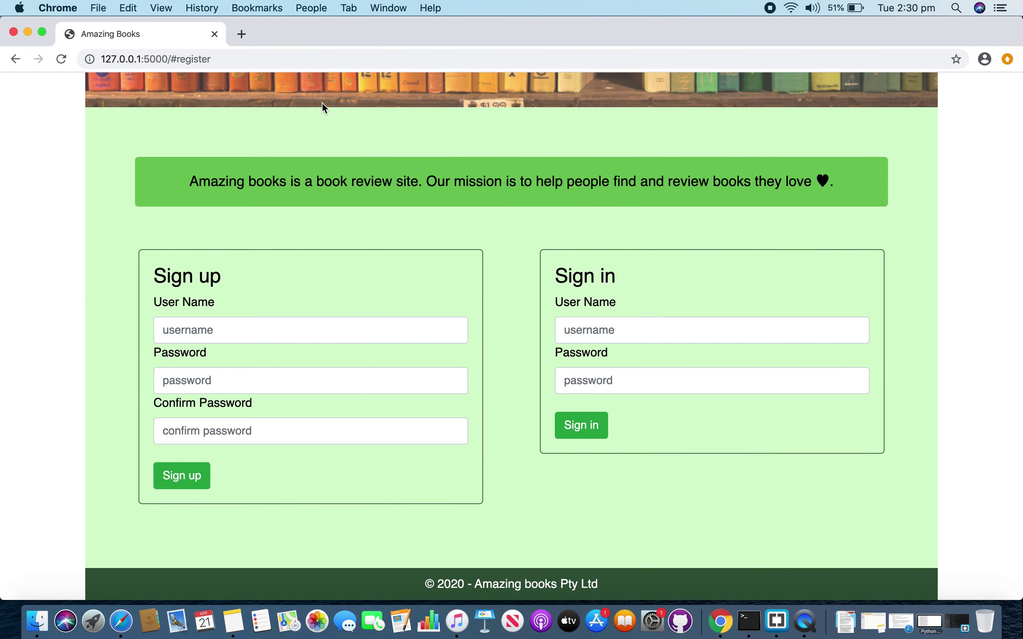
- Register username 'tom' with a password and matching confirmation
click(209, 330)
text(tom)
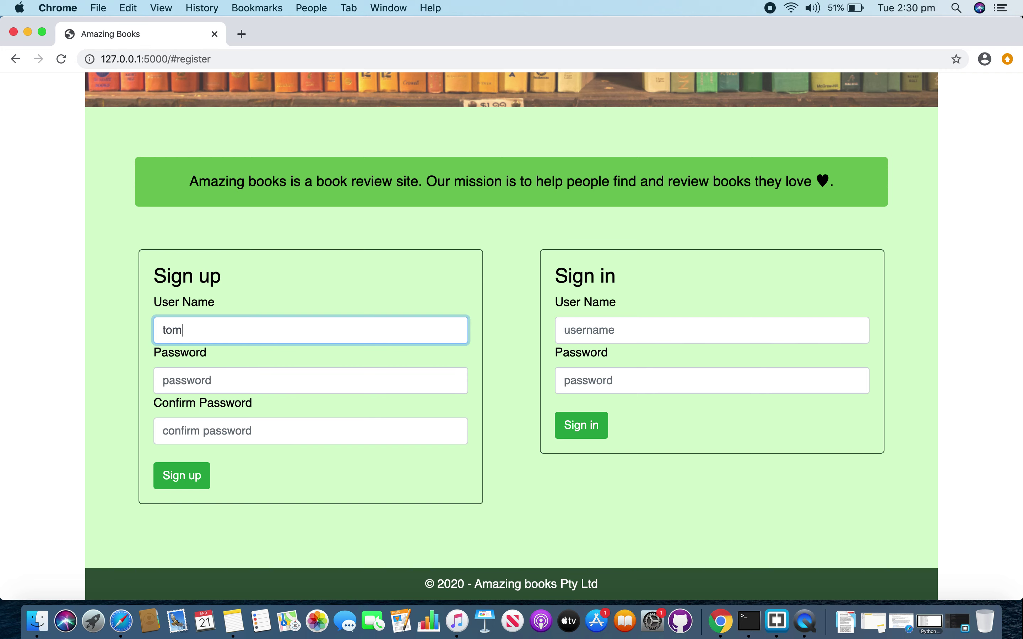
click(207, 384)
text(12345)
click(198, 431)
text(12345)
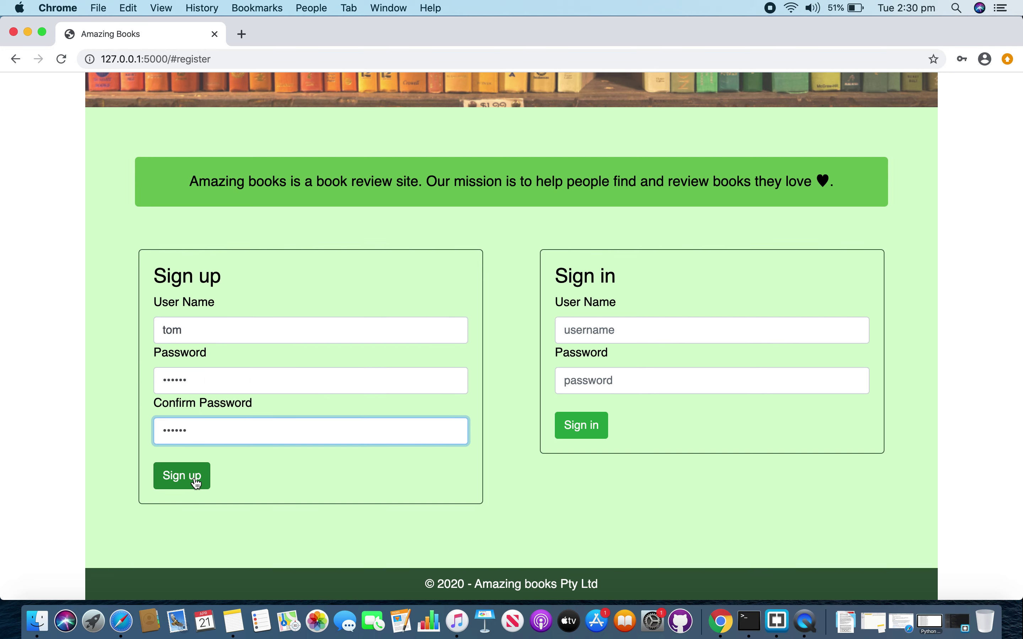
click(194, 476)
scroll(194, 482, down, 3)
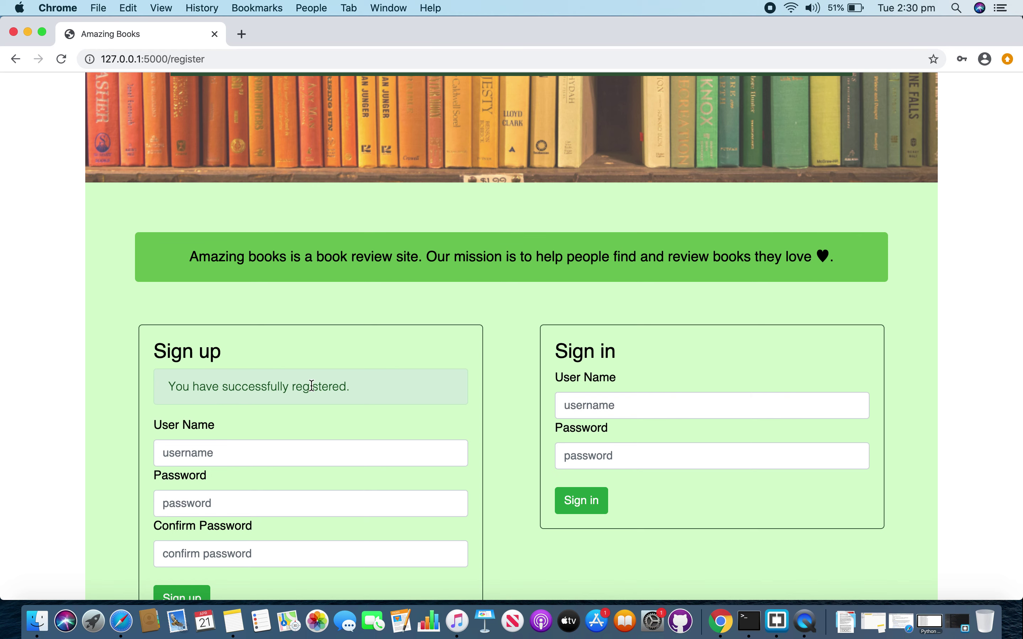
scroll(345, 392, down, 5)
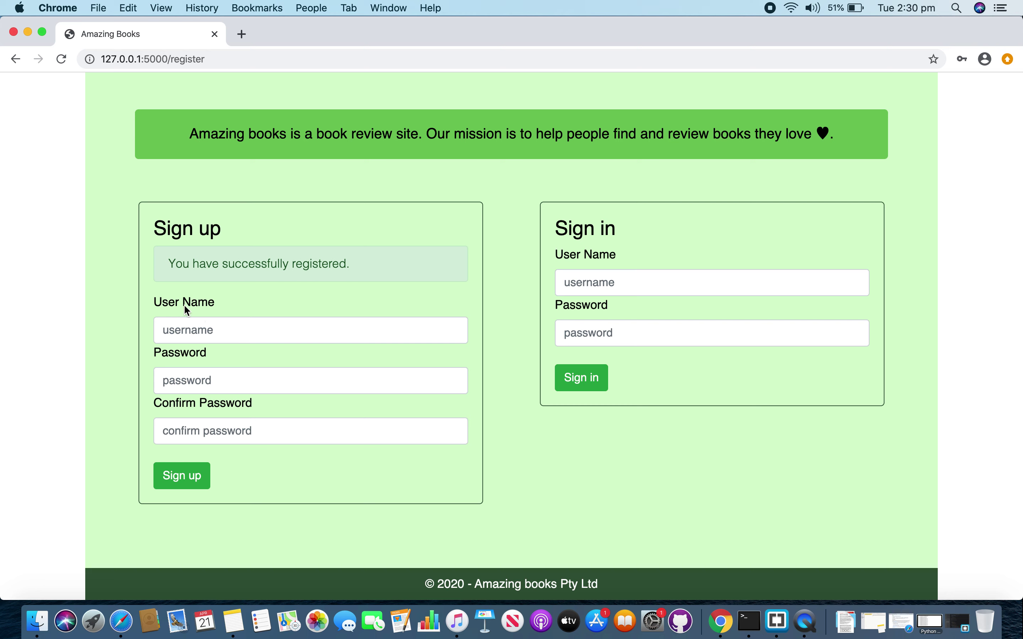
- Try signing up with an already existing username picked from autofill
click(212, 334)
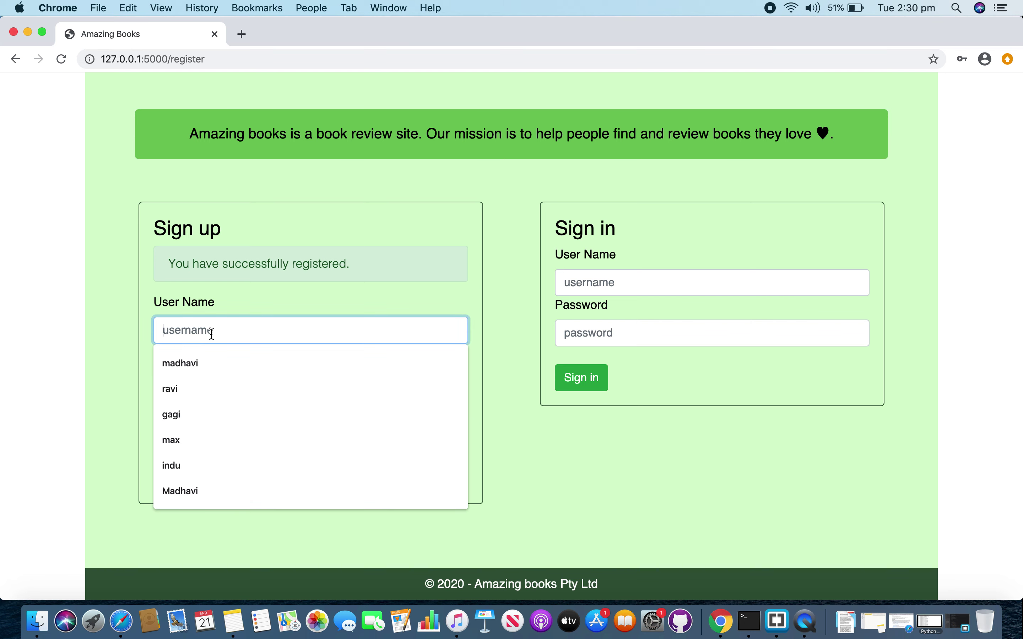
click(201, 365)
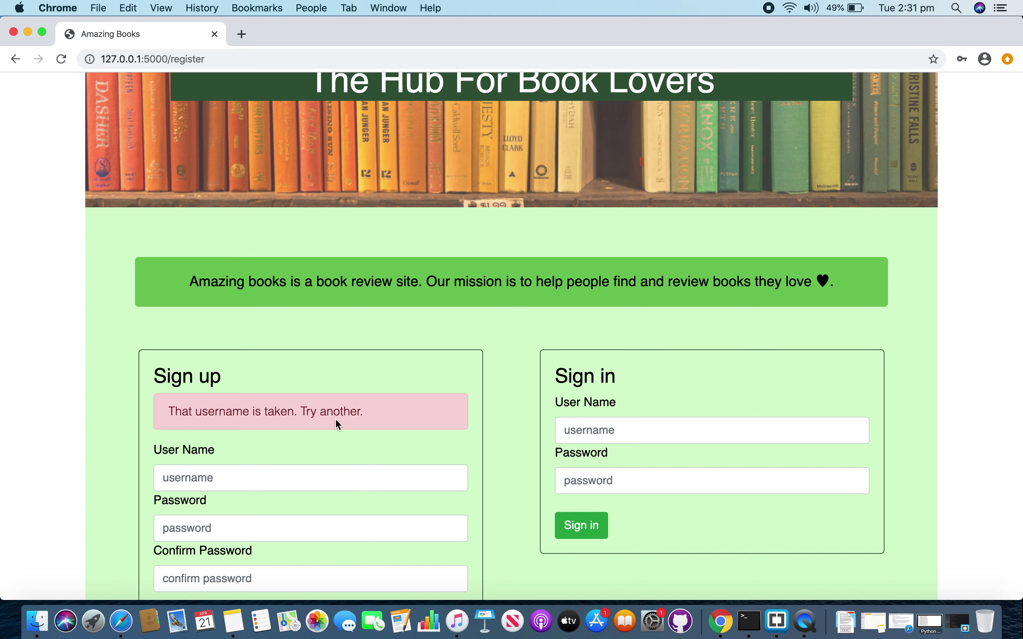
scroll(335, 418, down, 5)
- Sign up as 'jerry' with mismatched password and confirmation, triggering the mismatch error
click(251, 336)
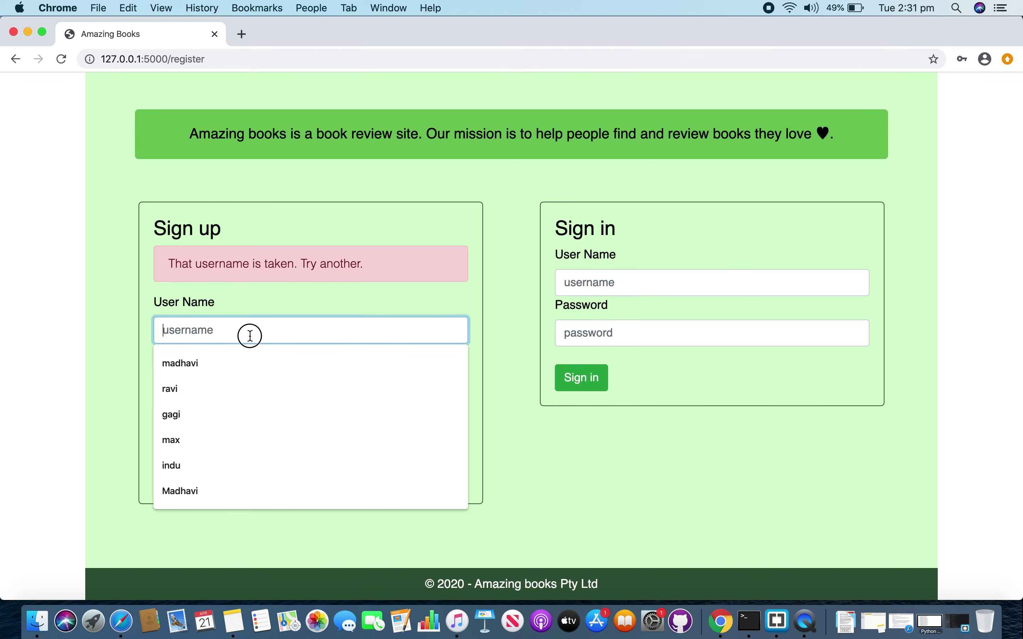
text(j)
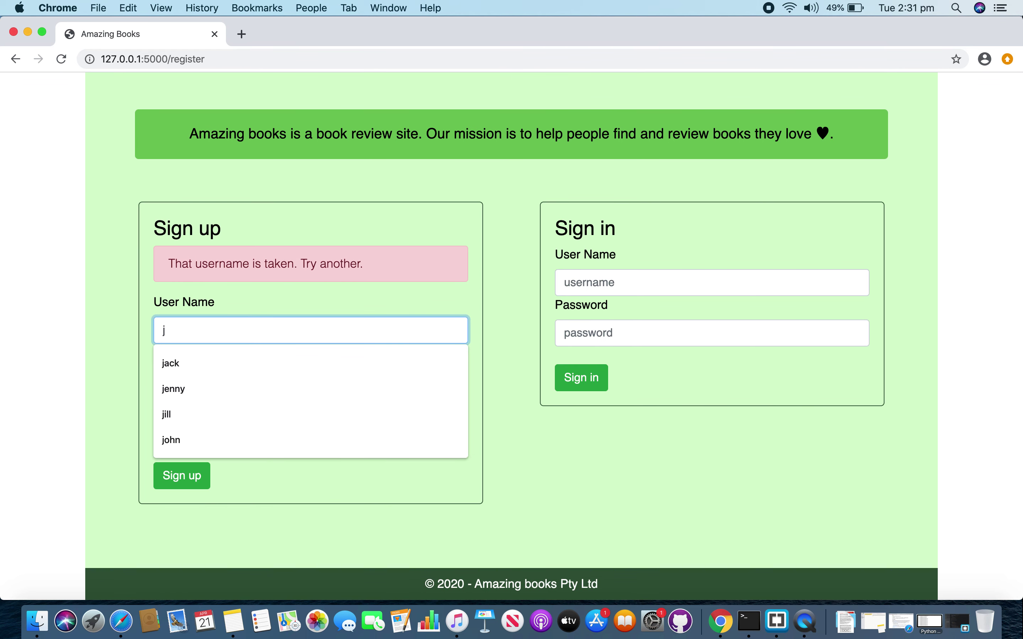
text(erry)
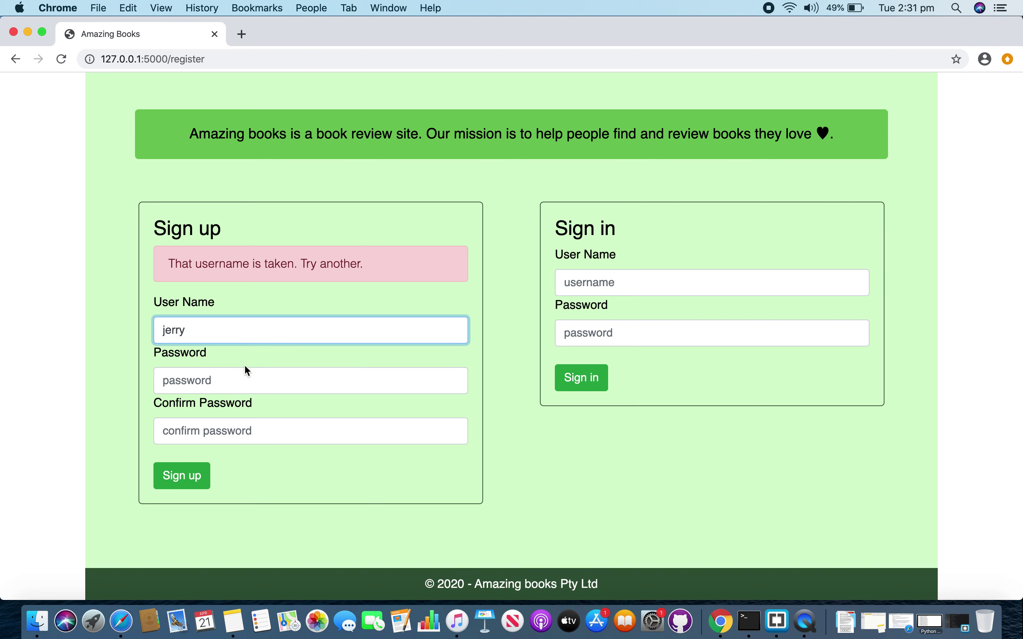
click(222, 377)
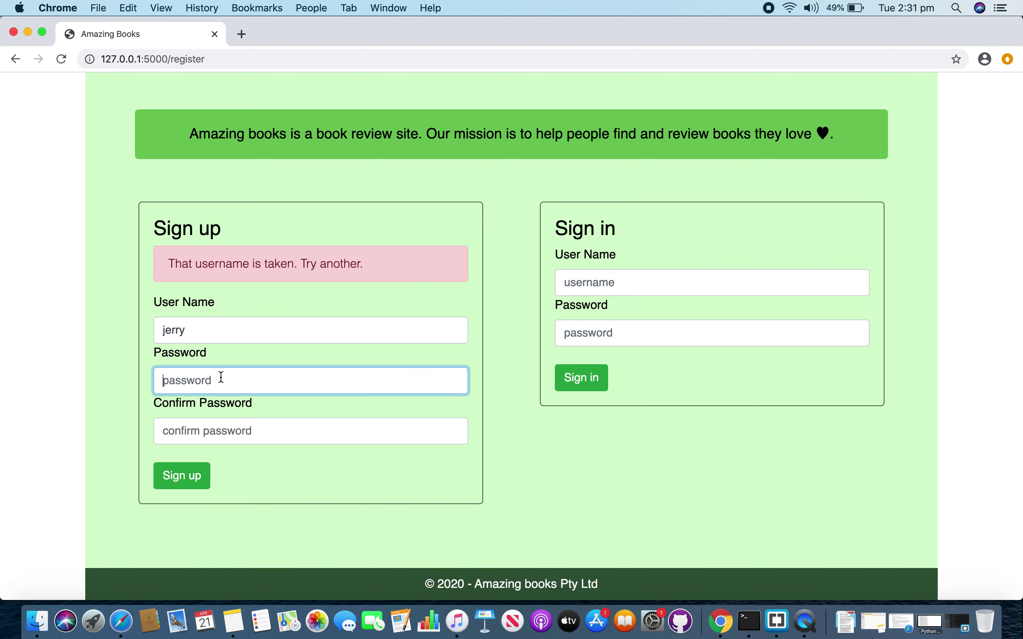
text(•••••)
click(210, 429)
text(•••••)
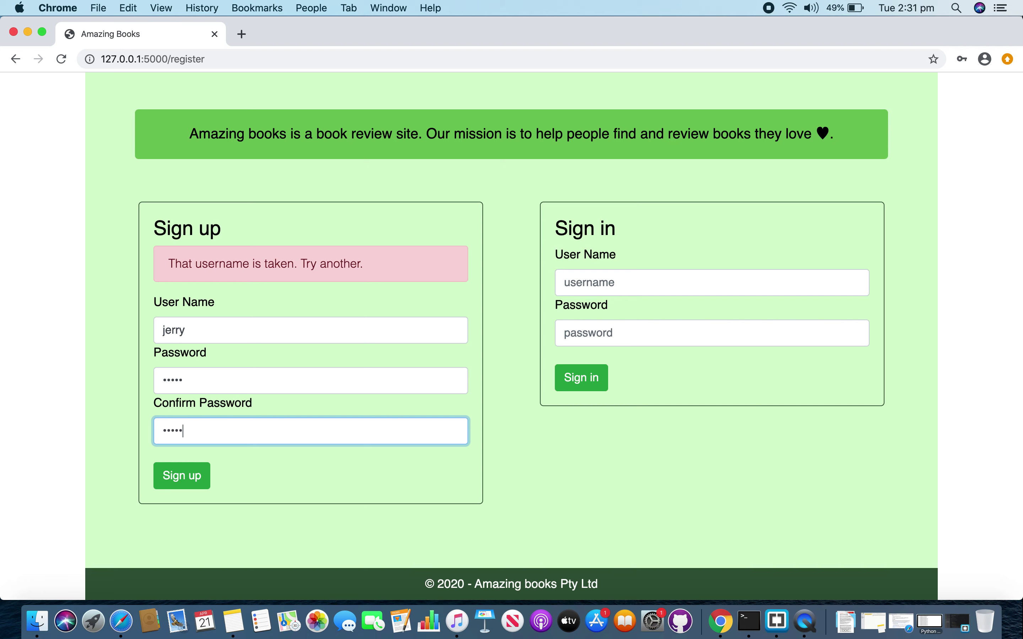
text(•••)
click(183, 475)
scroll(191, 481, down, 3)
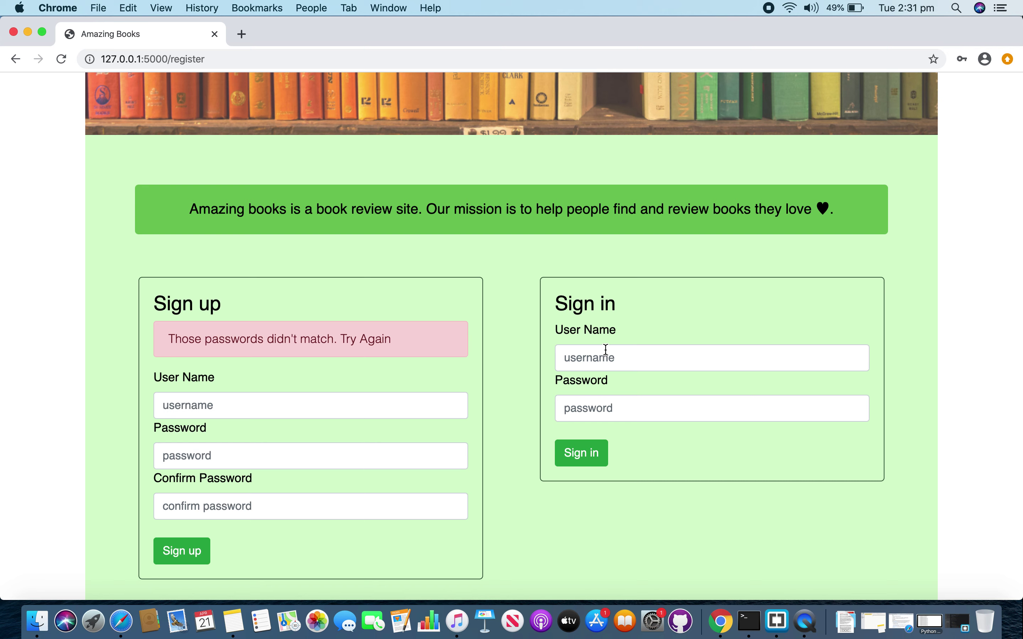
- Sign in with the saved username and a wrong password, getting 'Invalid username or password'
click(596, 359)
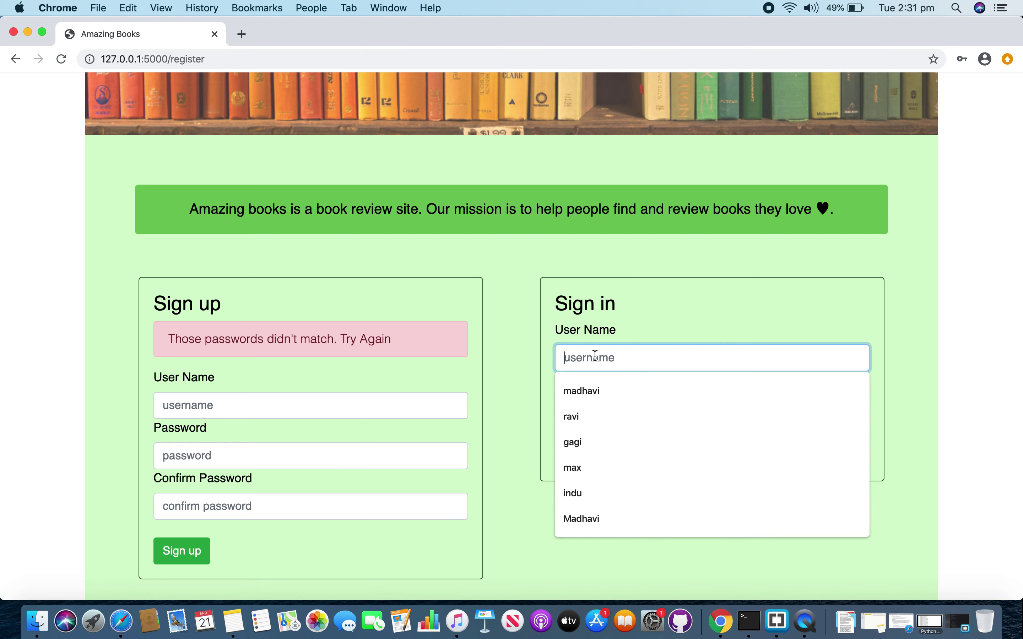
click(598, 391)
click(590, 407)
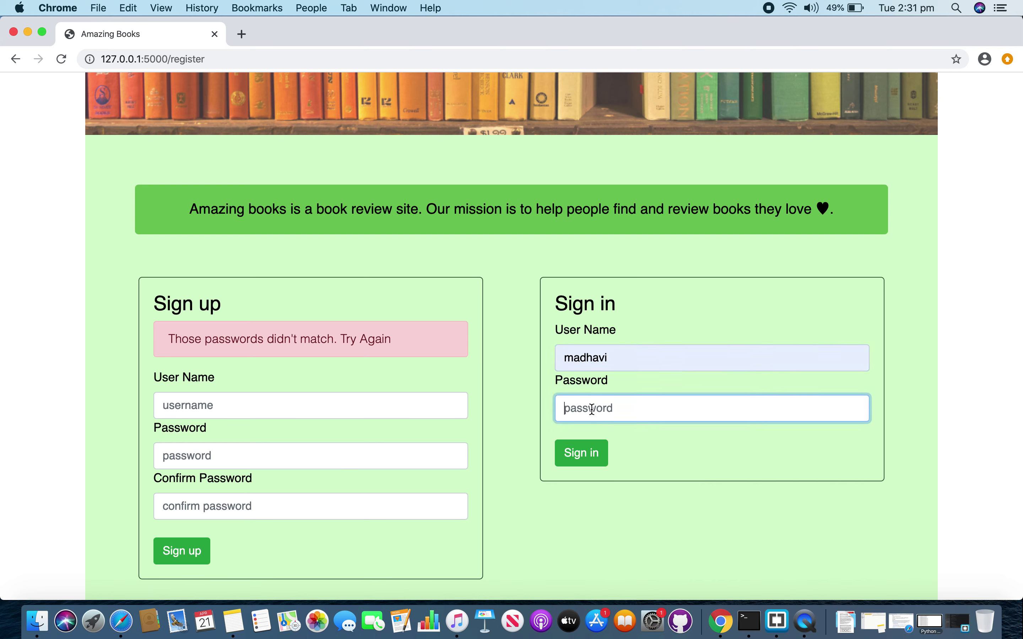
text(madhav)
click(592, 460)
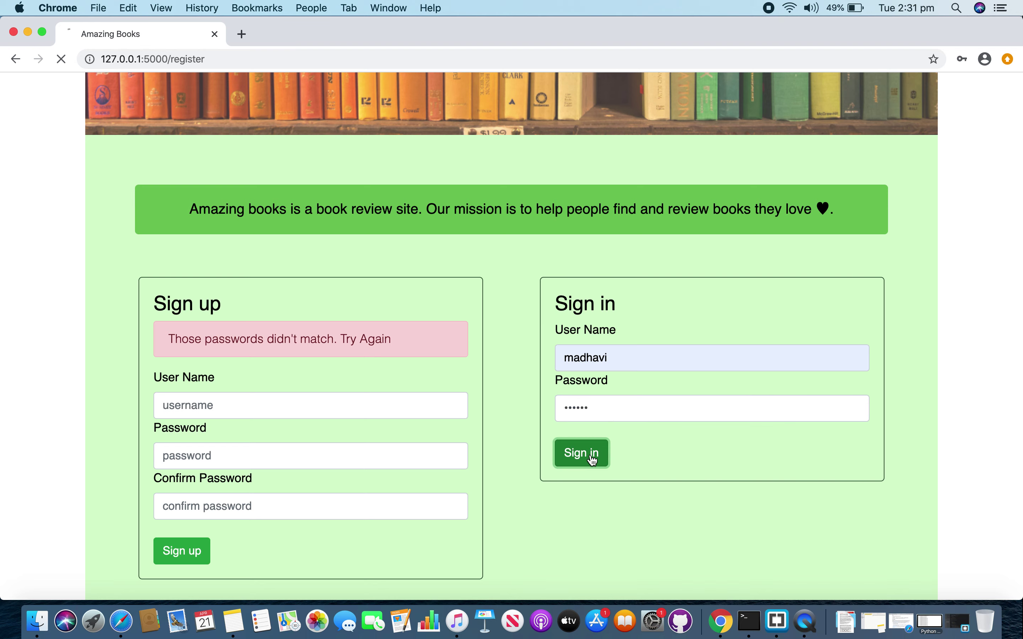
scroll(589, 463, down, 5)
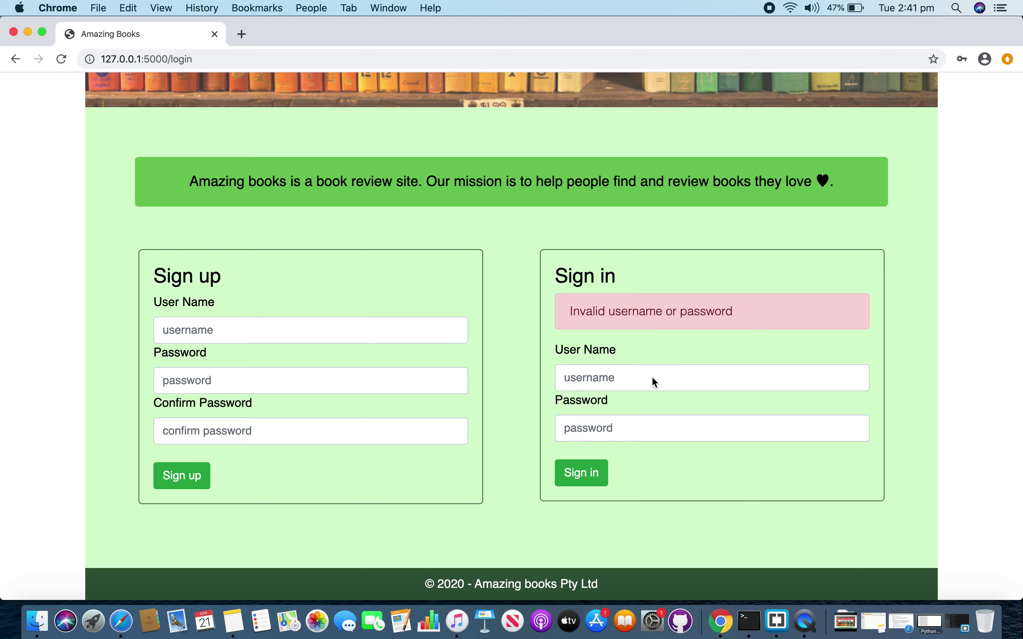
- Sign in again with the saved username and the correct password
click(653, 379)
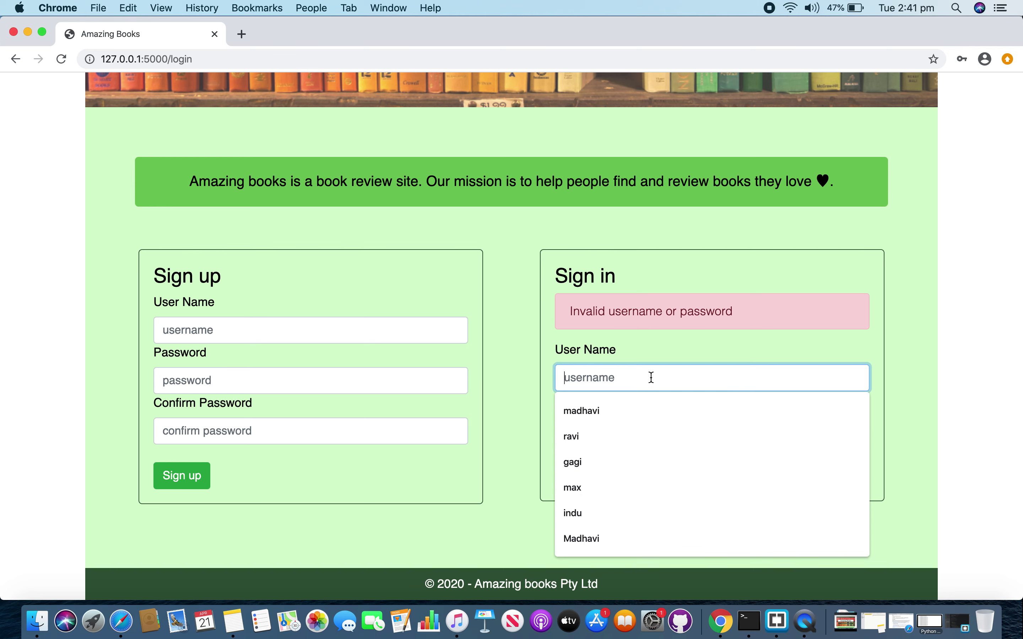
click(623, 409)
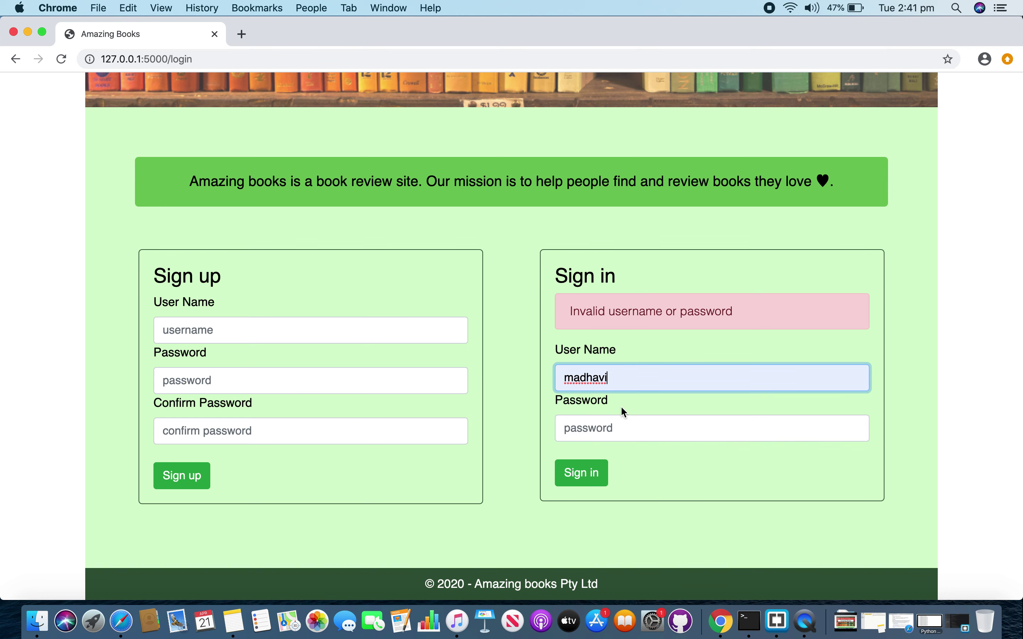
click(617, 427)
text(madha)
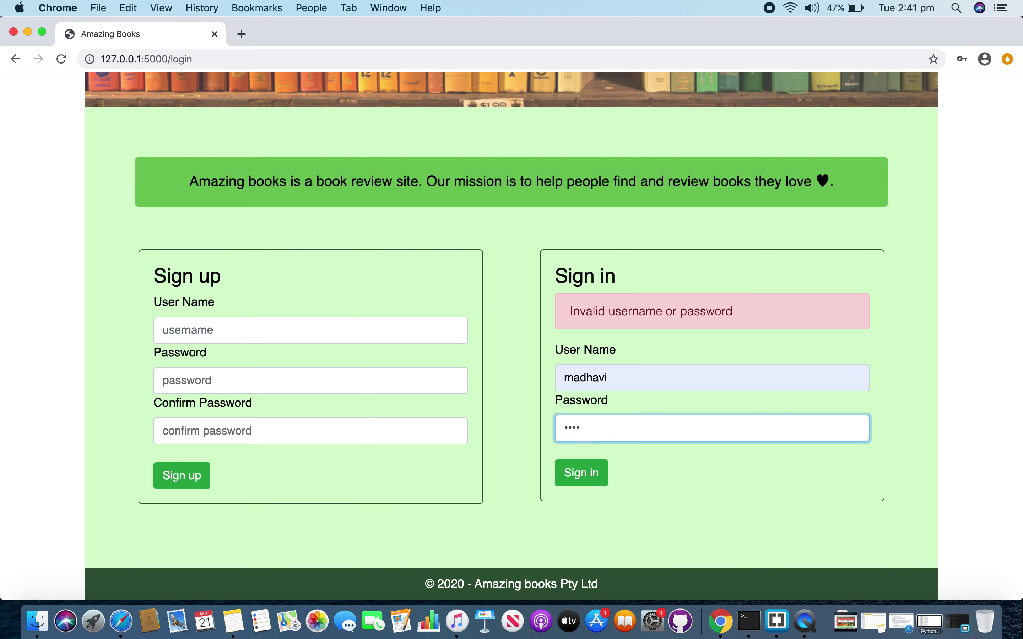
click(592, 476)
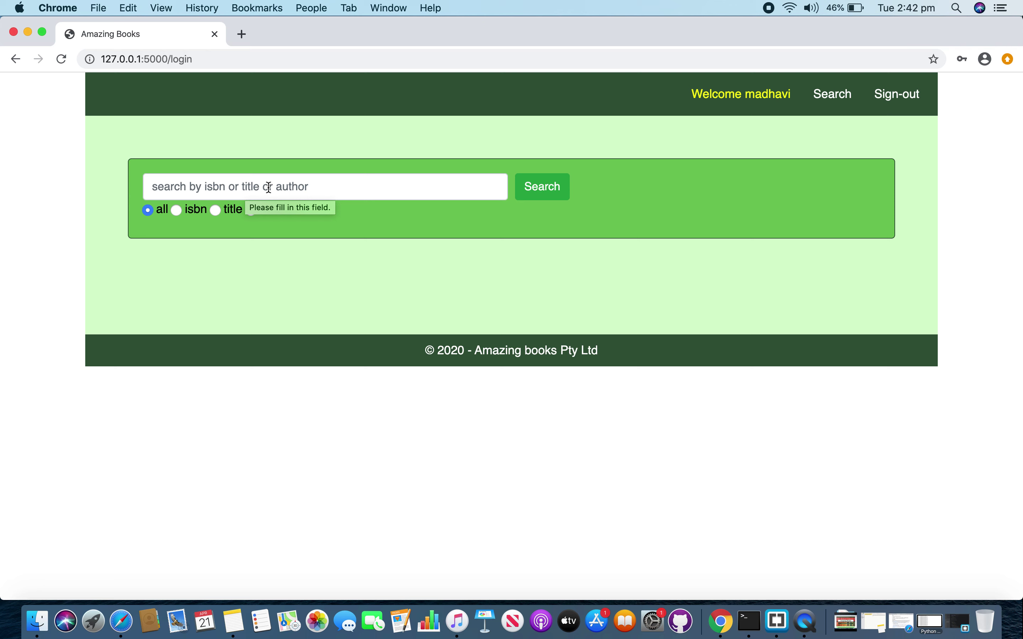
- Try the title and isbn search options, then return to 'all'
click(215, 210)
click(176, 210)
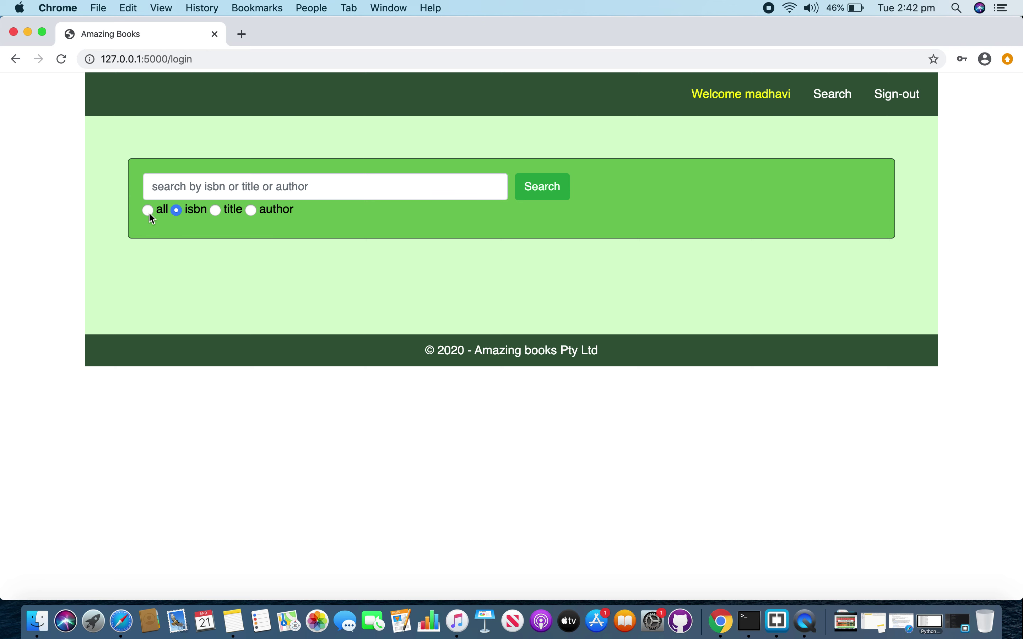
click(148, 210)
- Search all fields for 'black'
click(286, 185)
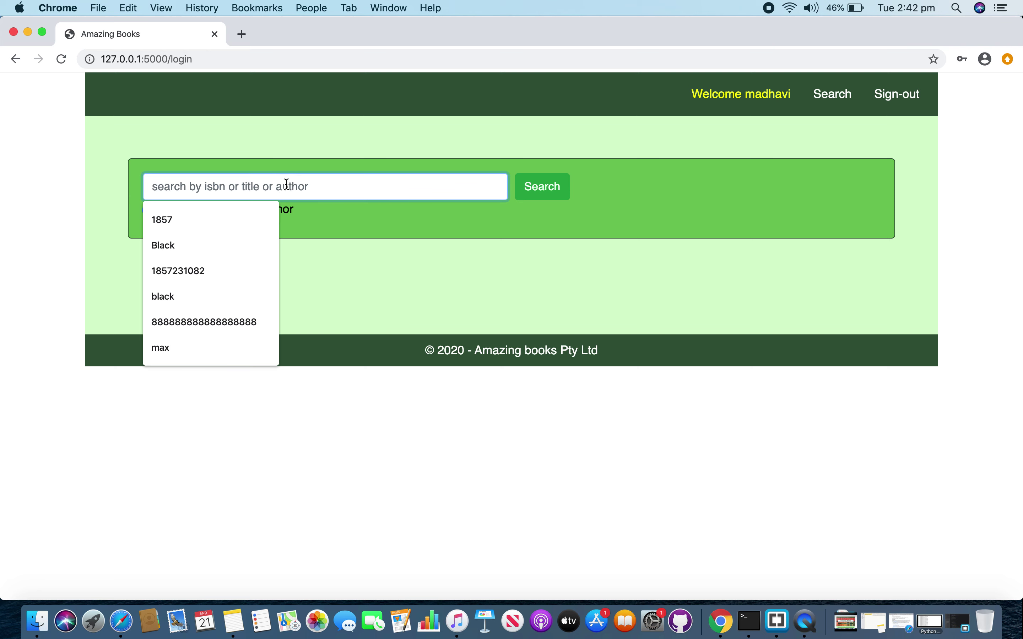
text(black)
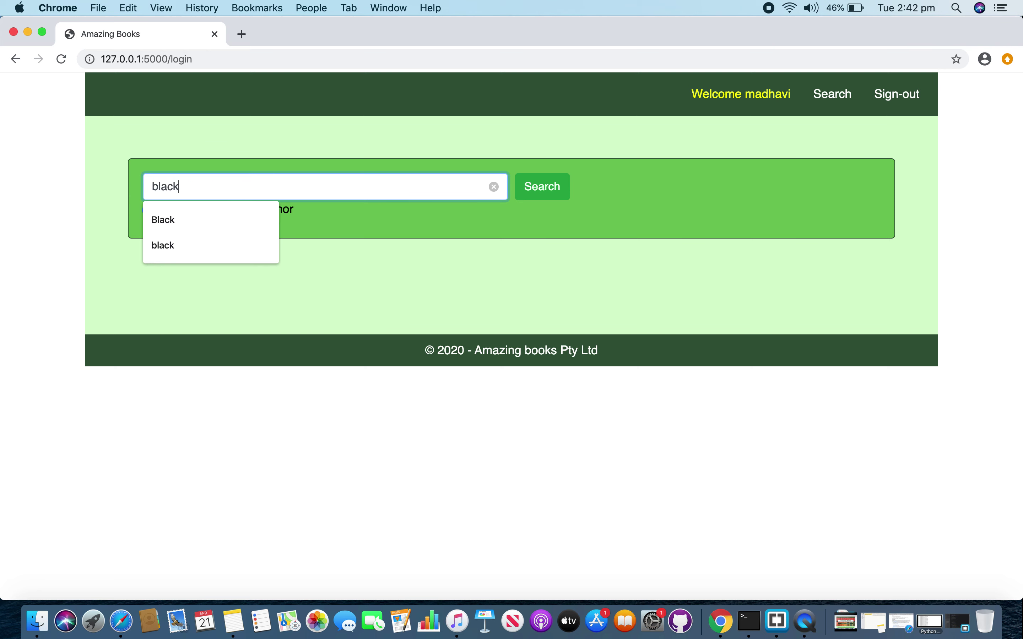
click(333, 223)
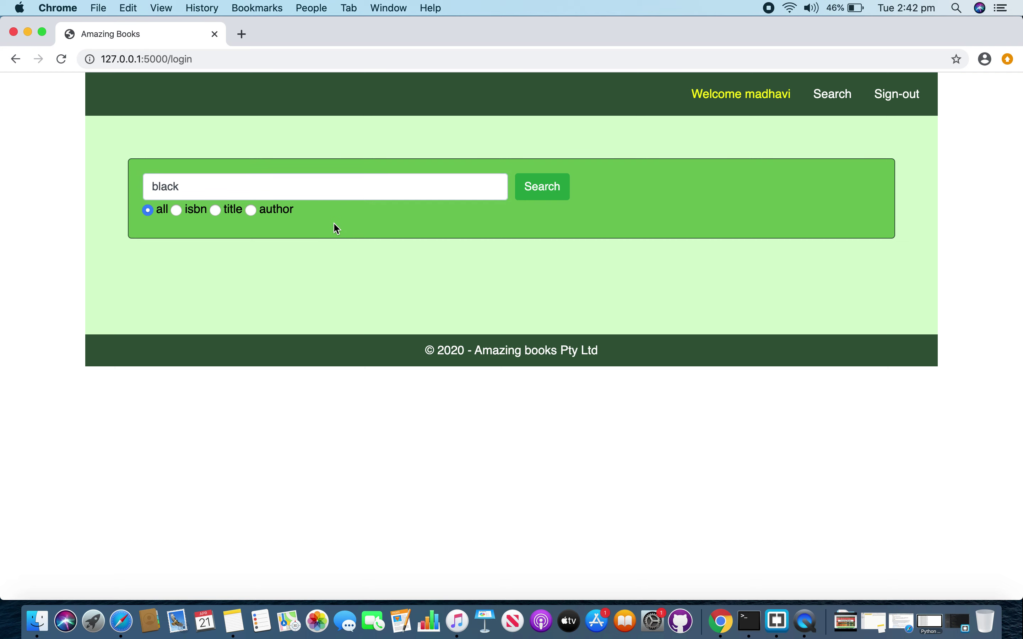
- Run the 'black' search and scroll through the 50 results
click(534, 199)
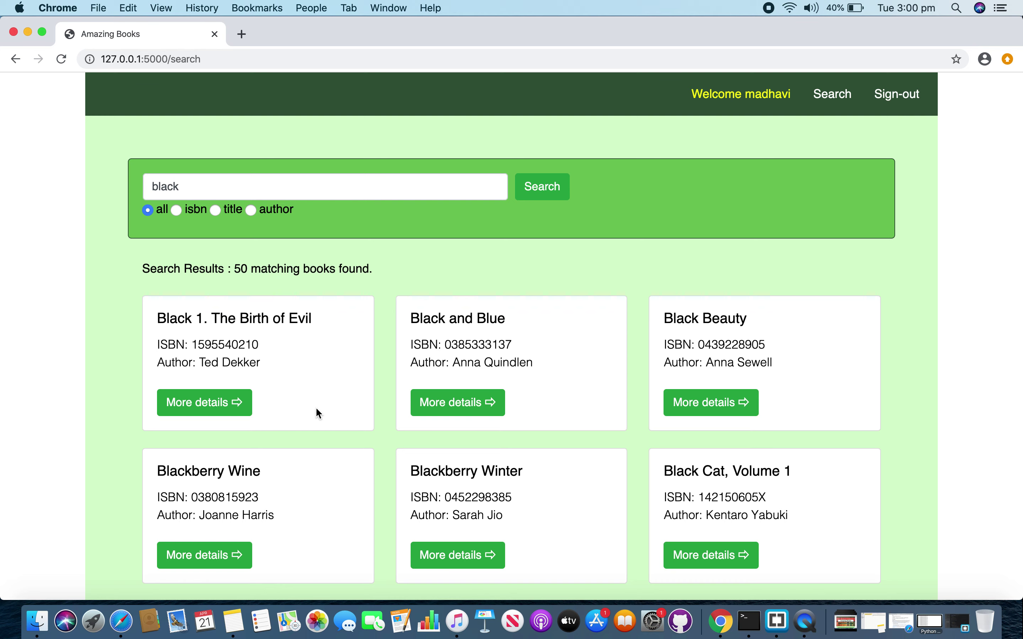
scroll(317, 411, down, 3)
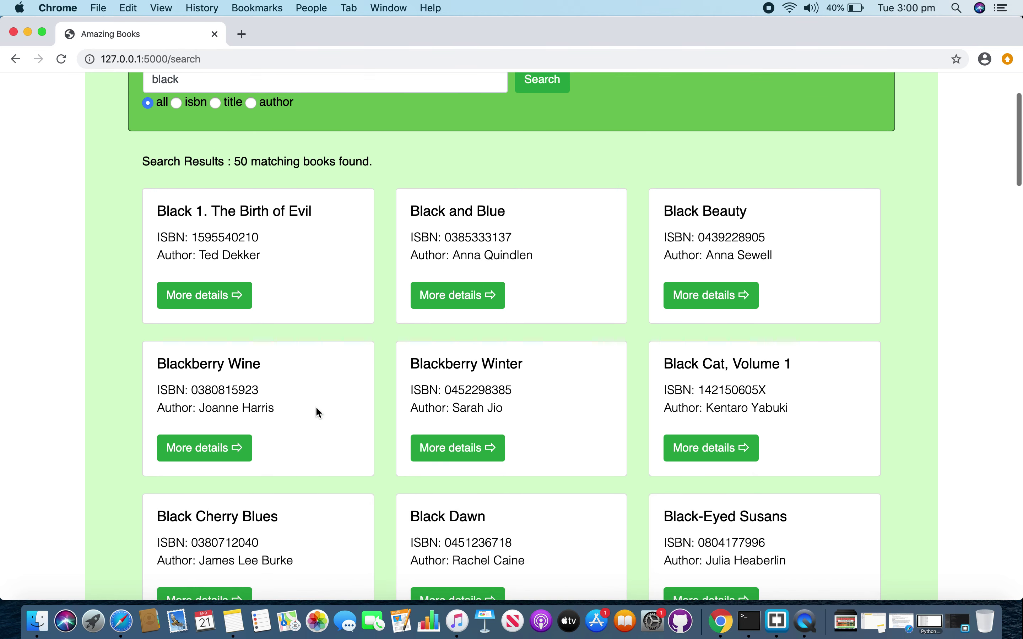
scroll(316, 408, down, 6)
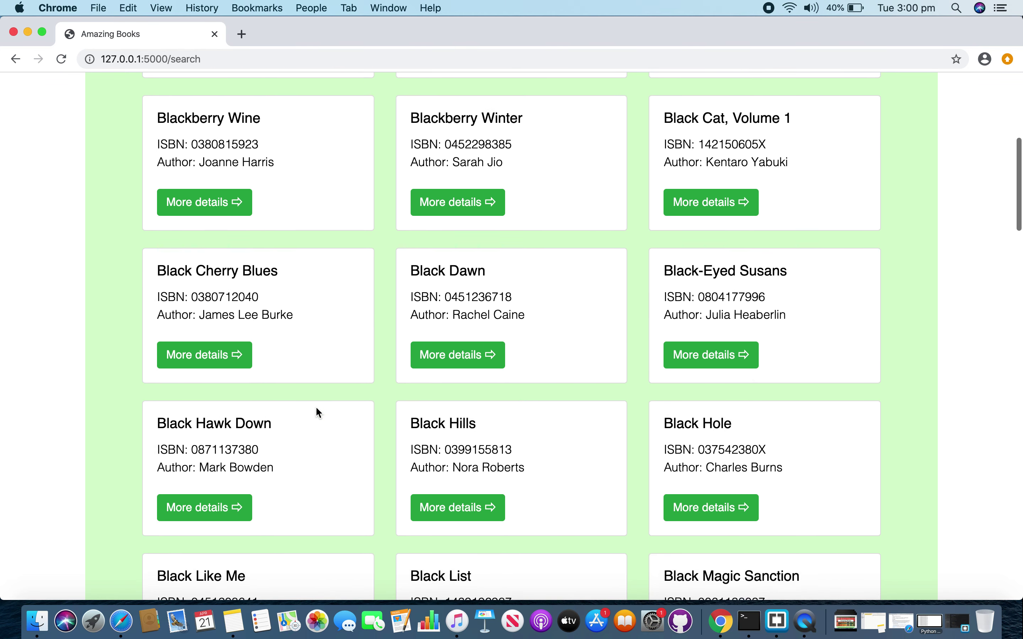
scroll(315, 412, down, 12)
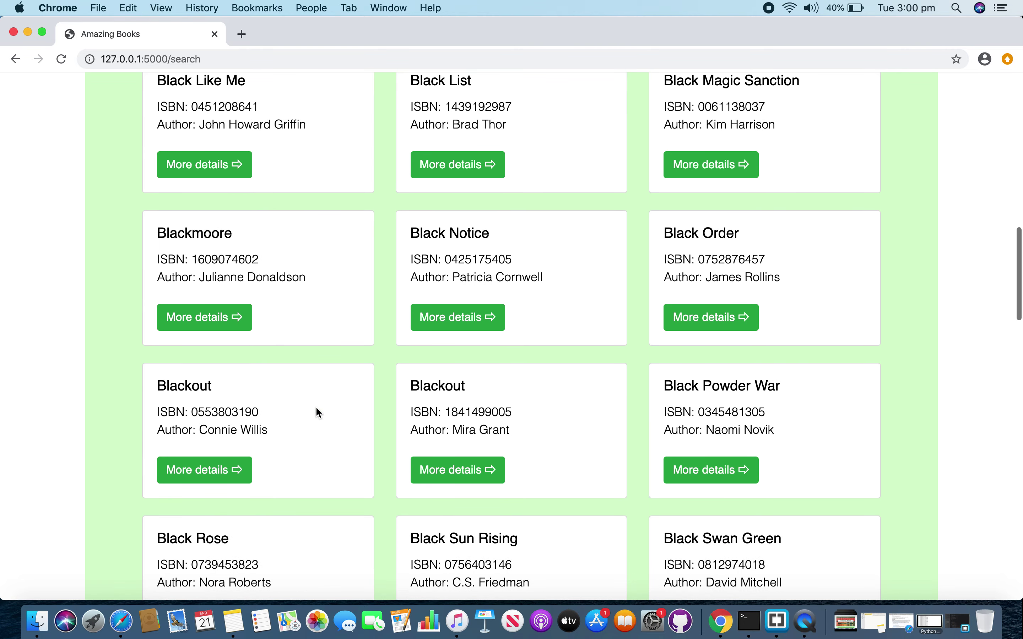
scroll(318, 413, down, 4)
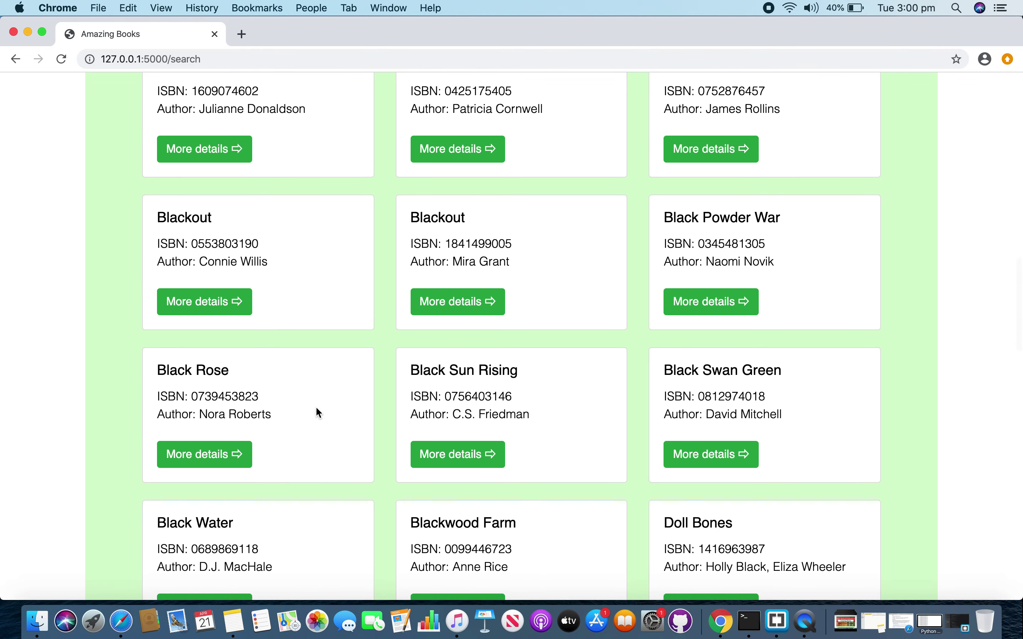
scroll(316, 408, down, 5)
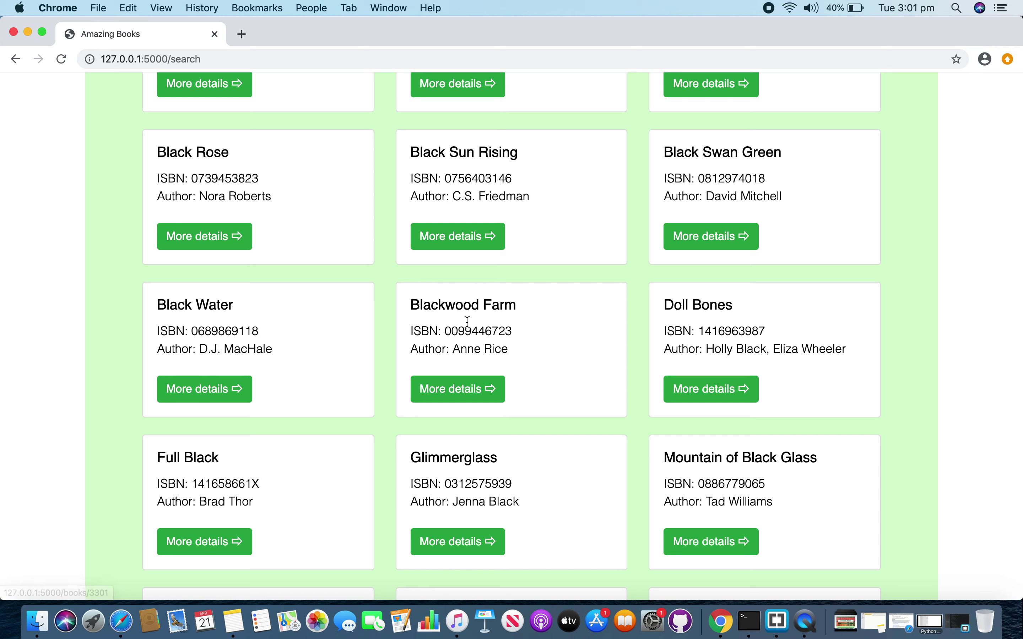
- Highlight Black in Blackwood Farm, Black Water and authors Jenna Black and Holly Black
drag(412, 304, 446, 304)
click(179, 309)
double_click(178, 309)
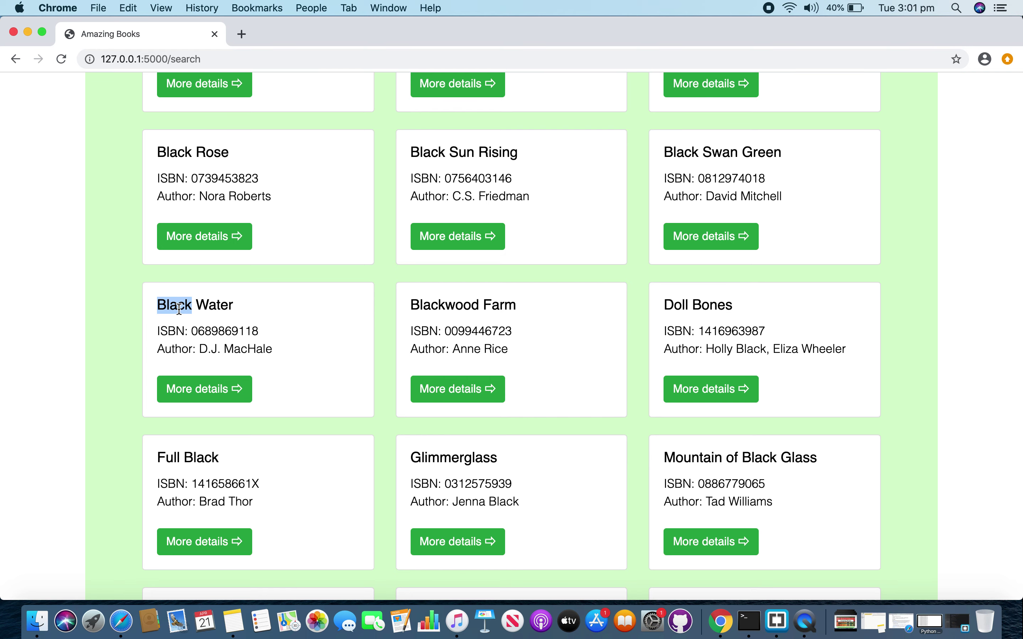
scroll(179, 309, down, 1)
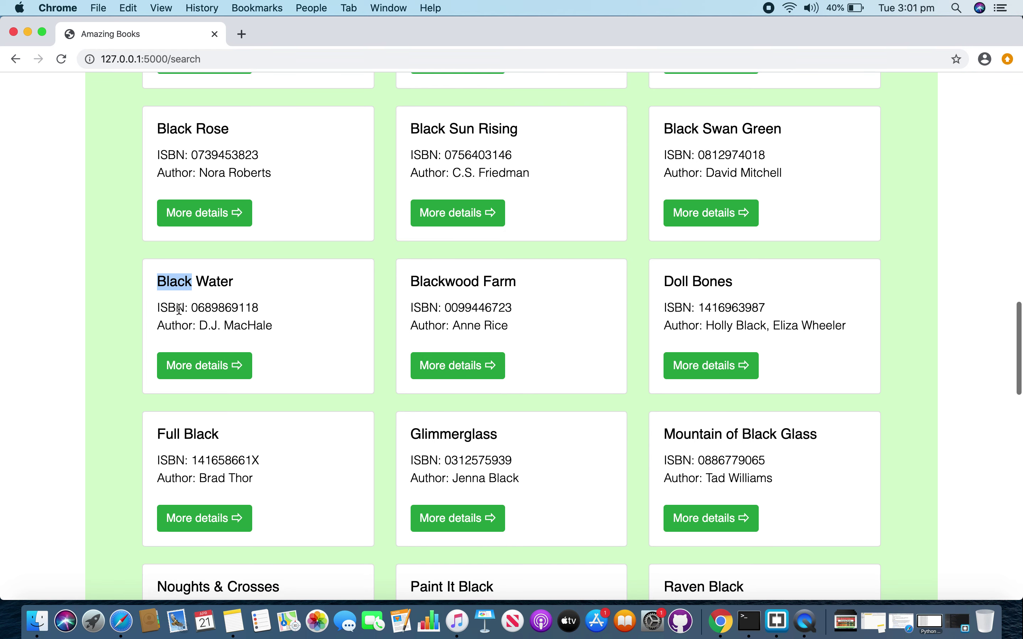
double_click(712, 281)
double_click(453, 474)
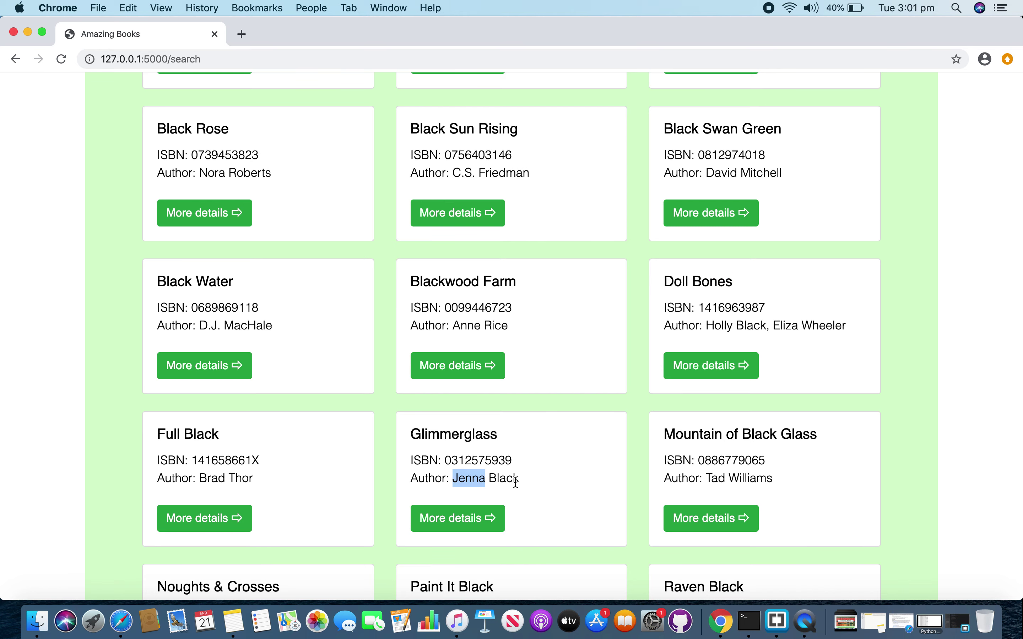
double_click(504, 479)
double_click(751, 326)
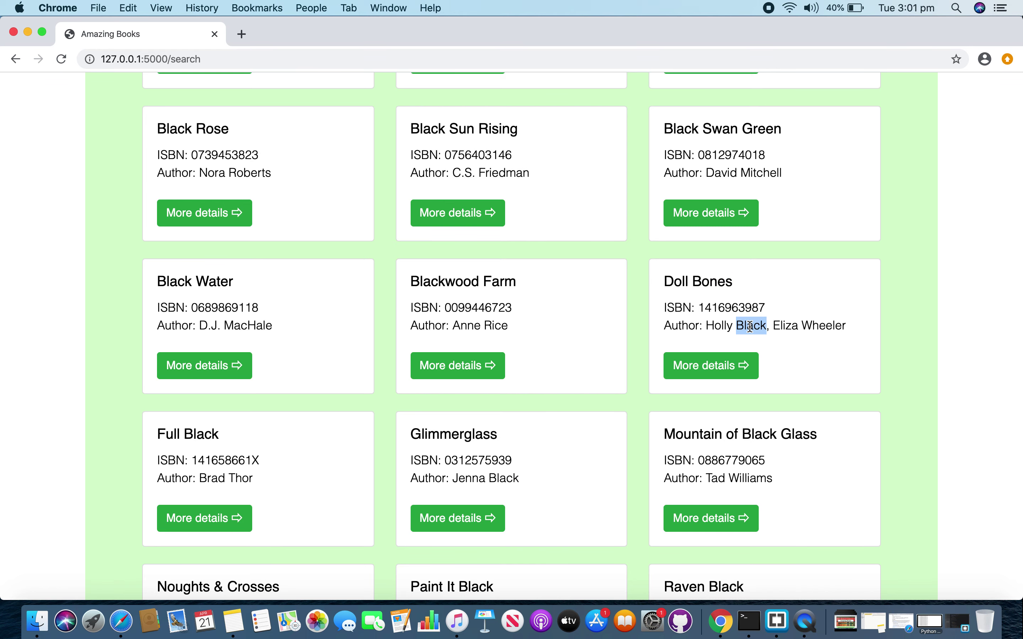
scroll(750, 328, down, 5)
scroll(750, 330, up, 8)
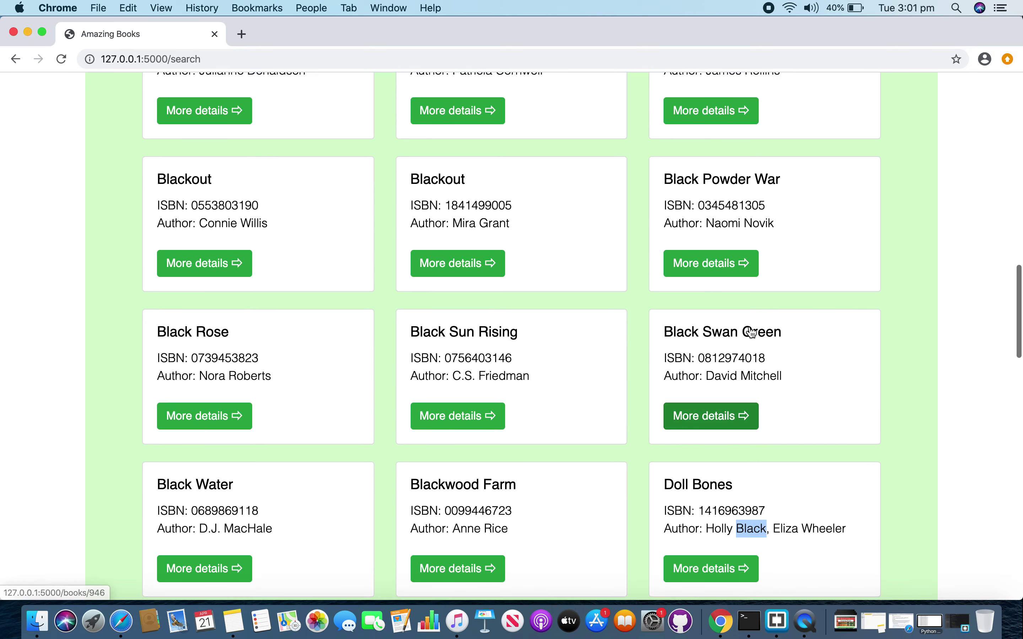
- Rerun the 'black' search limited to author, listing 6 books
scroll(751, 330, up, 15)
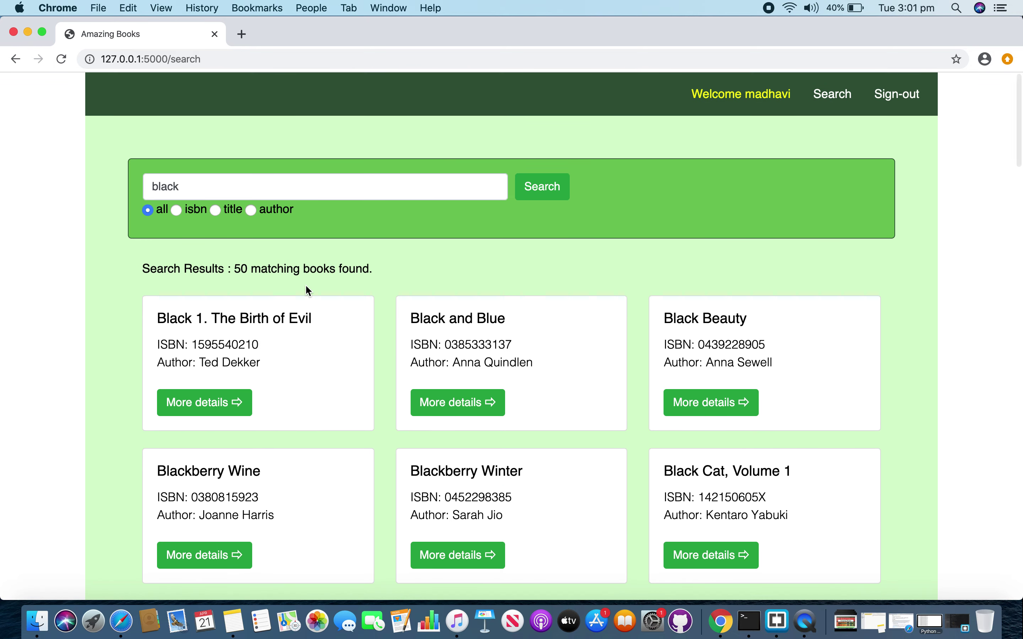
click(251, 210)
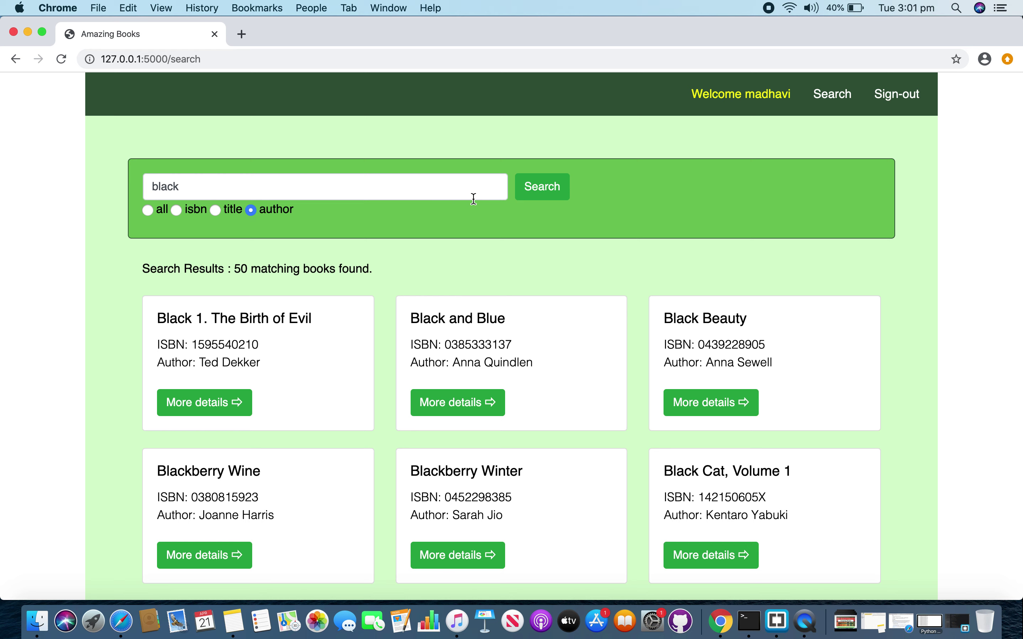
click(544, 195)
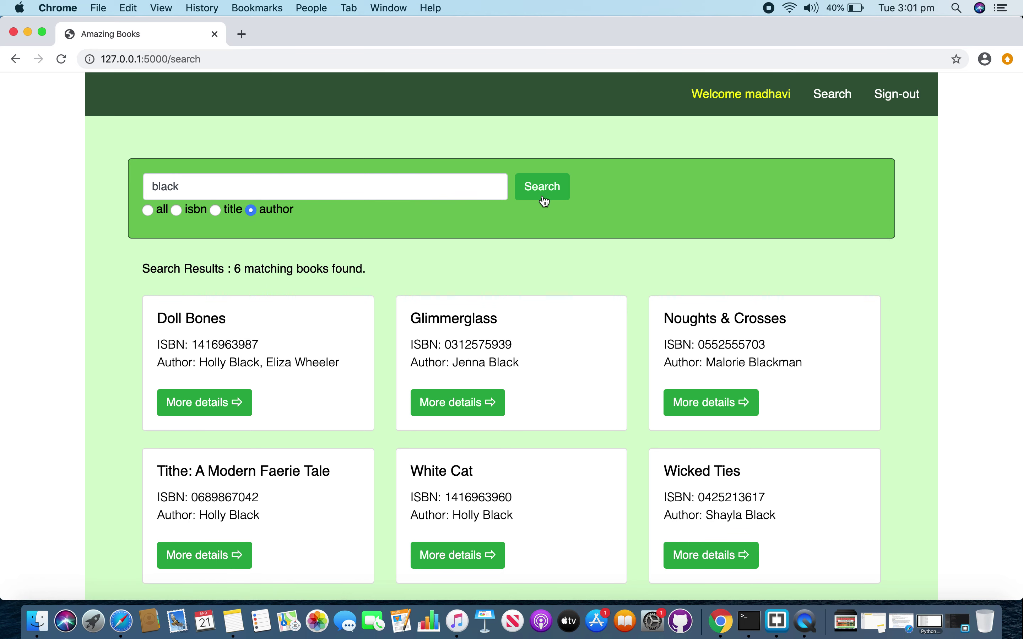
scroll(534, 251, down, 3)
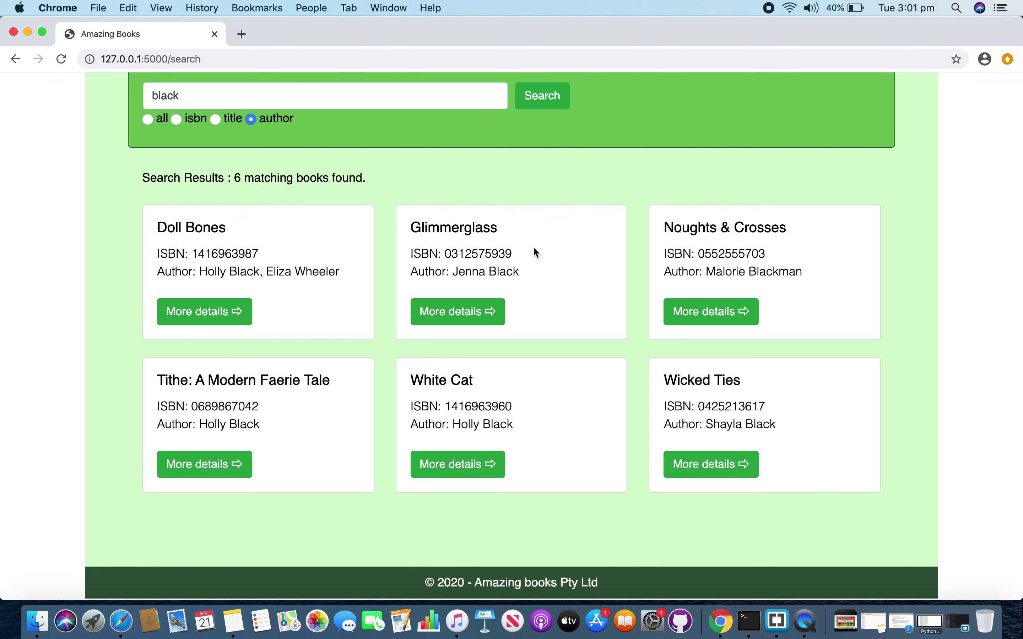
- Search ISBNs for '1857' and scroll through the 19 matching books
click(176, 121)
drag(178, 98, 103, 98)
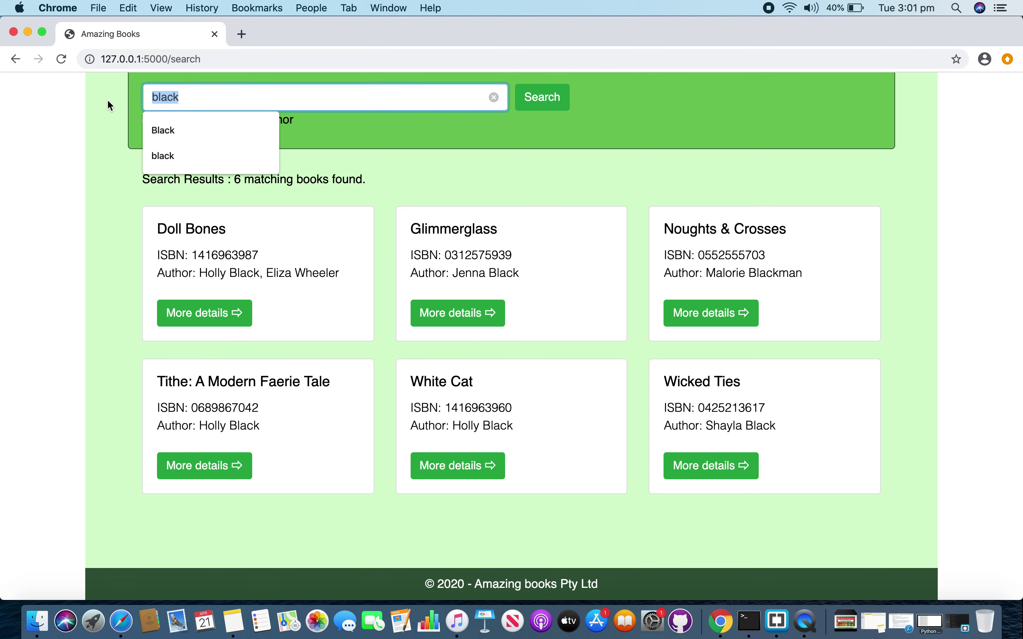
key(BackSpace)
text(1857)
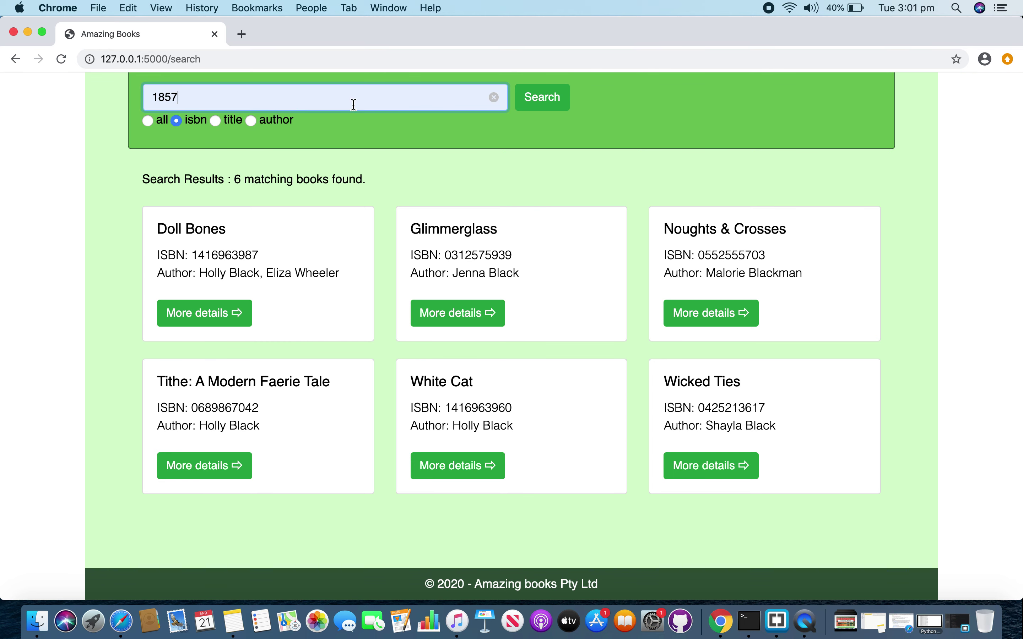
click(537, 107)
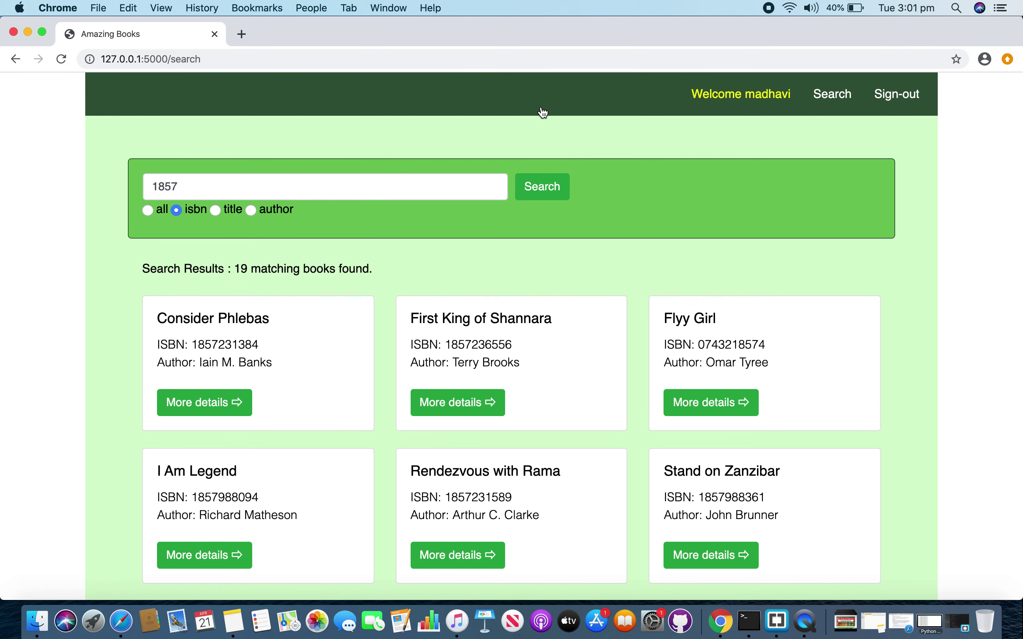
scroll(543, 112, down, 5)
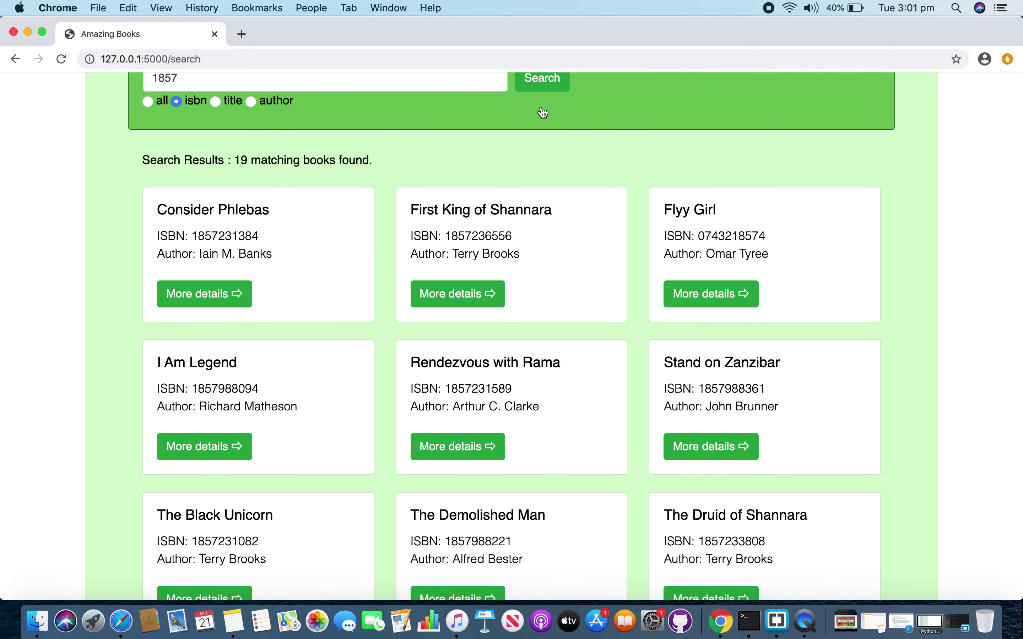
scroll(543, 112, down, 7)
scroll(544, 227, down, 10)
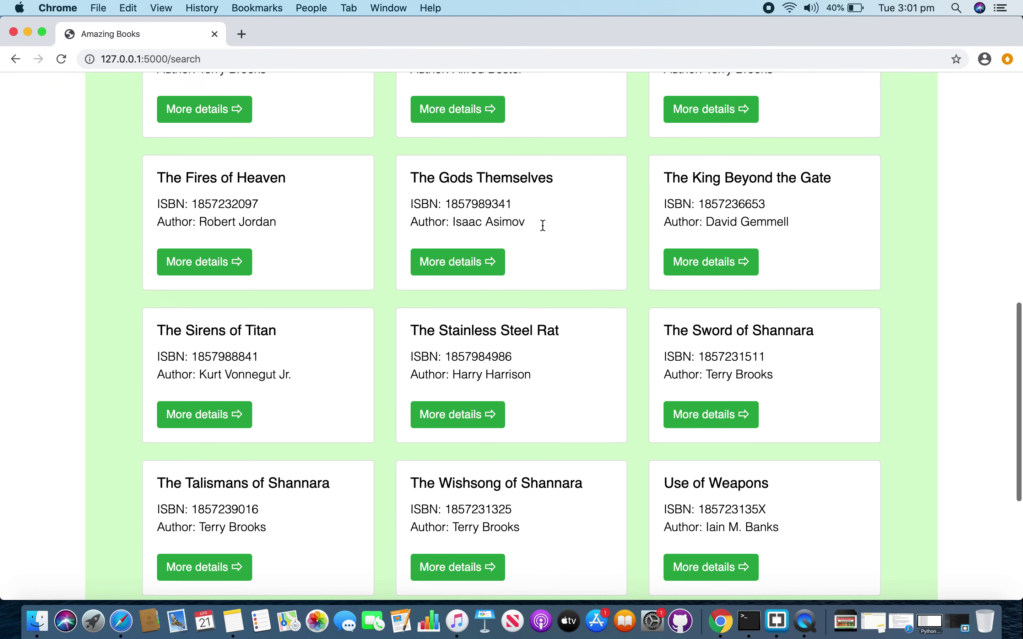
scroll(543, 228, down, 4)
scroll(542, 226, up, 15)
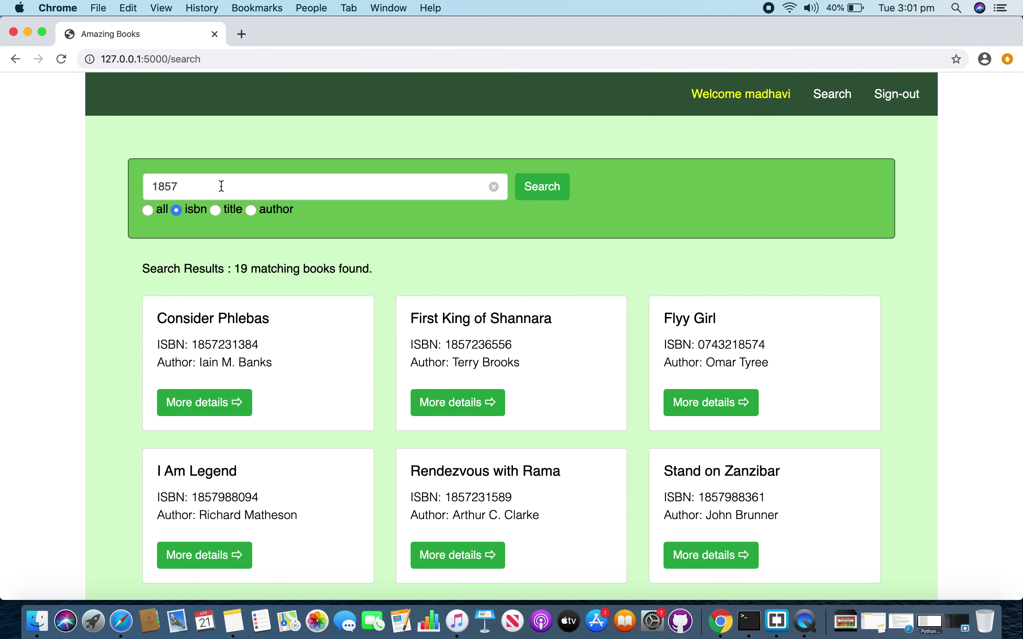
drag(219, 184, 100, 180)
- Search ISBNs for 'fgfhggj' (no matches), then search all fields for '1857'
text(fg)
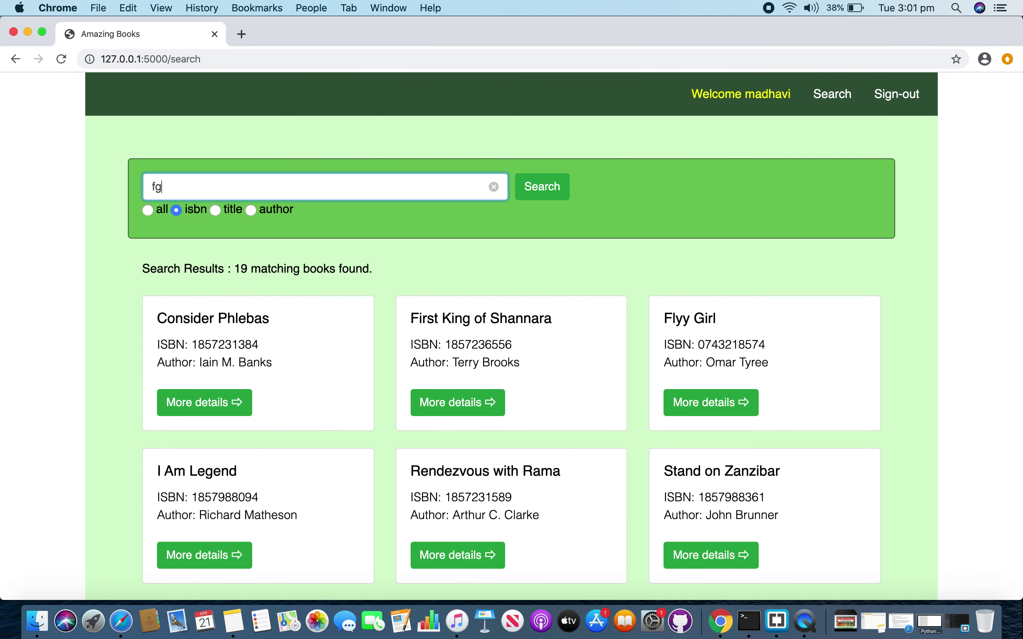
text(fhggj)
click(561, 187)
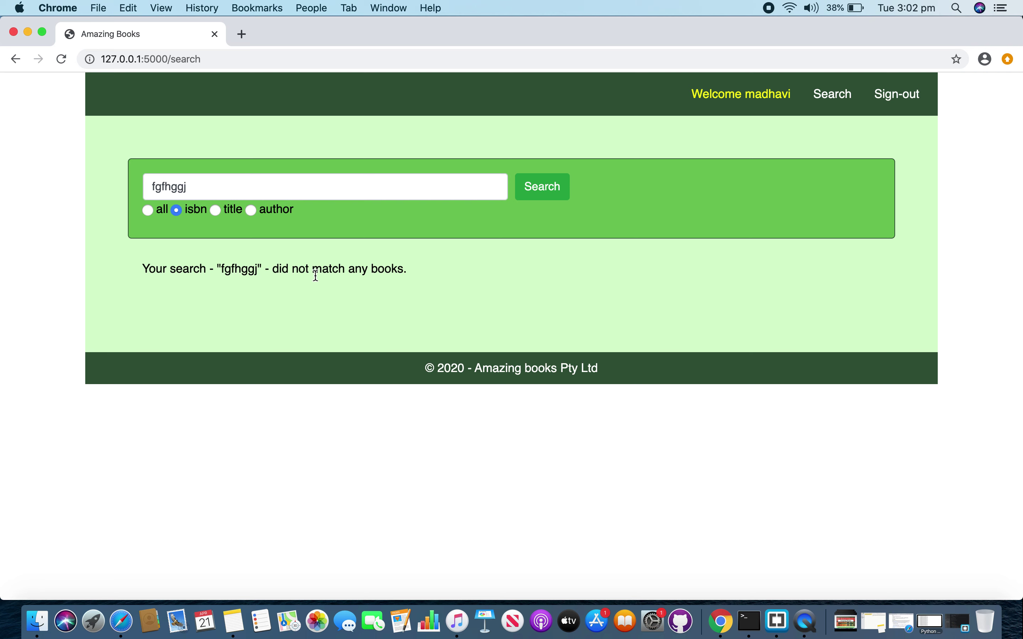
click(401, 271)
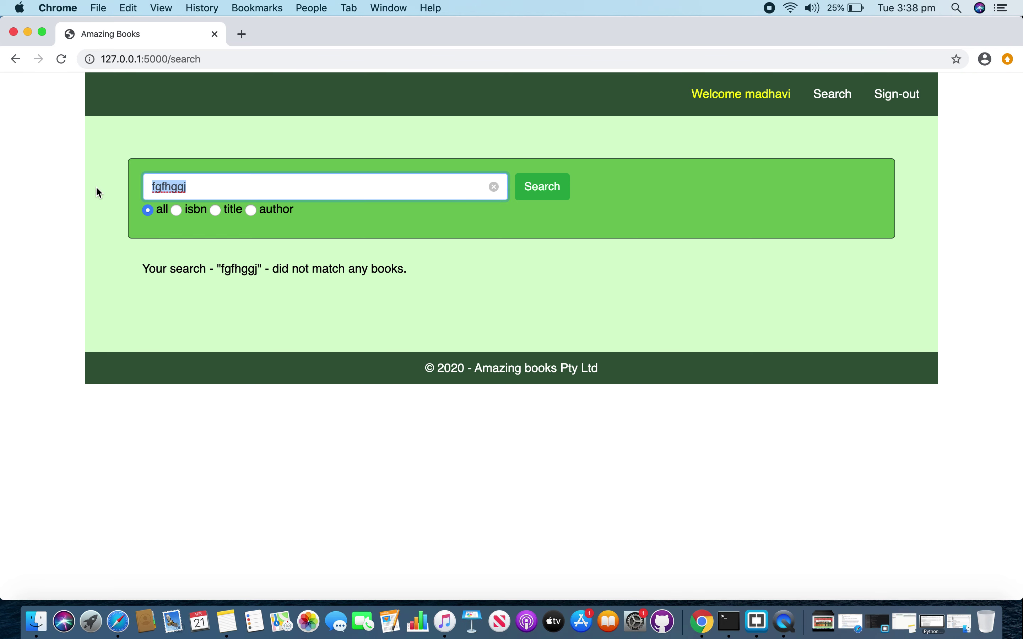
key(BackSpace)
text(1857)
click(164, 217)
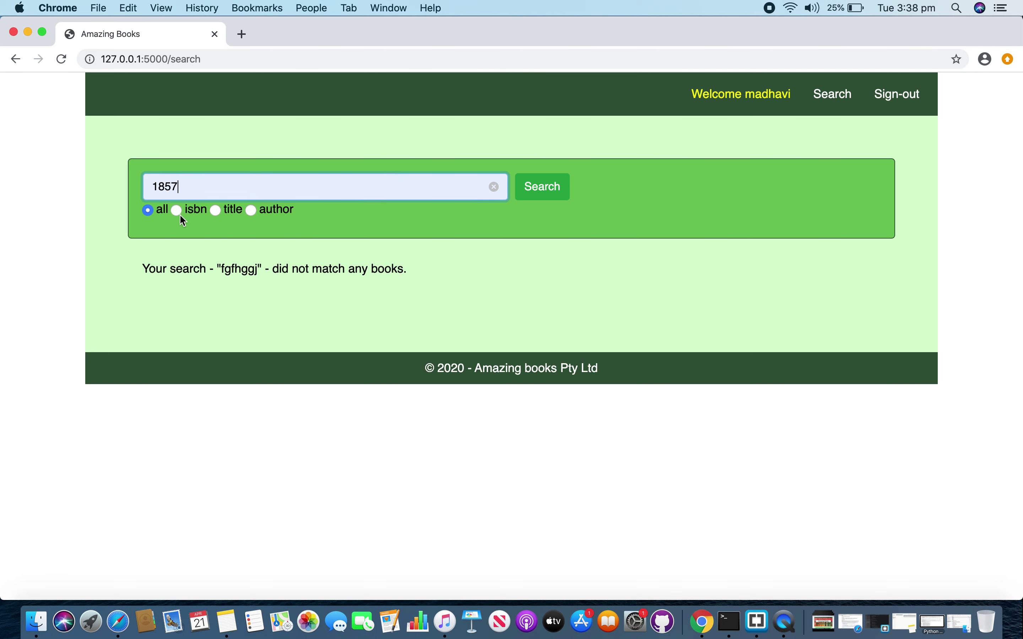
click(564, 195)
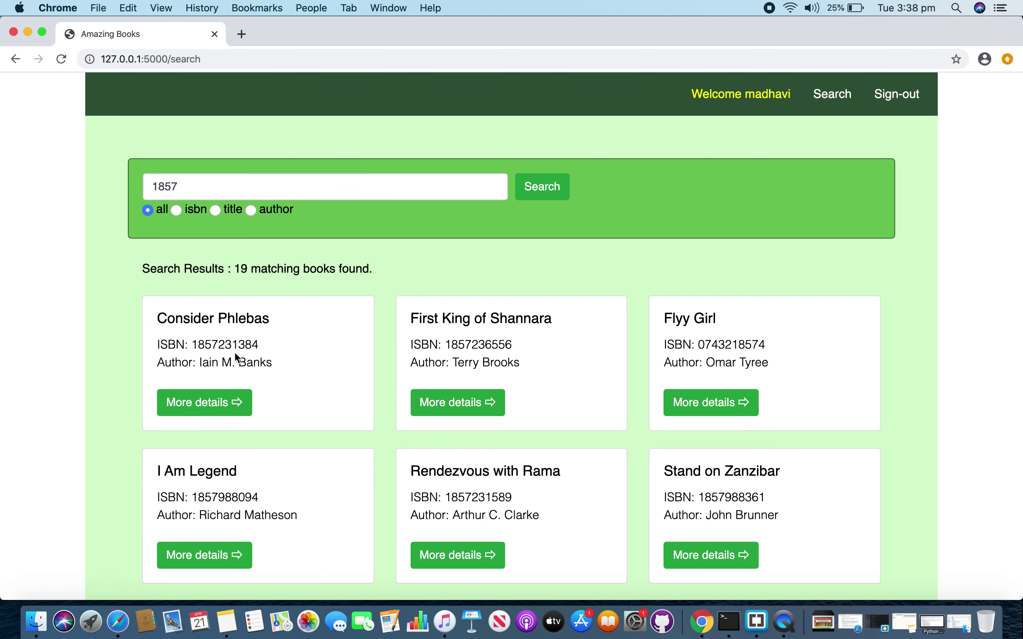
- Open Consider Phlebas's details and scroll through its 3.86 rating and reviews
click(208, 405)
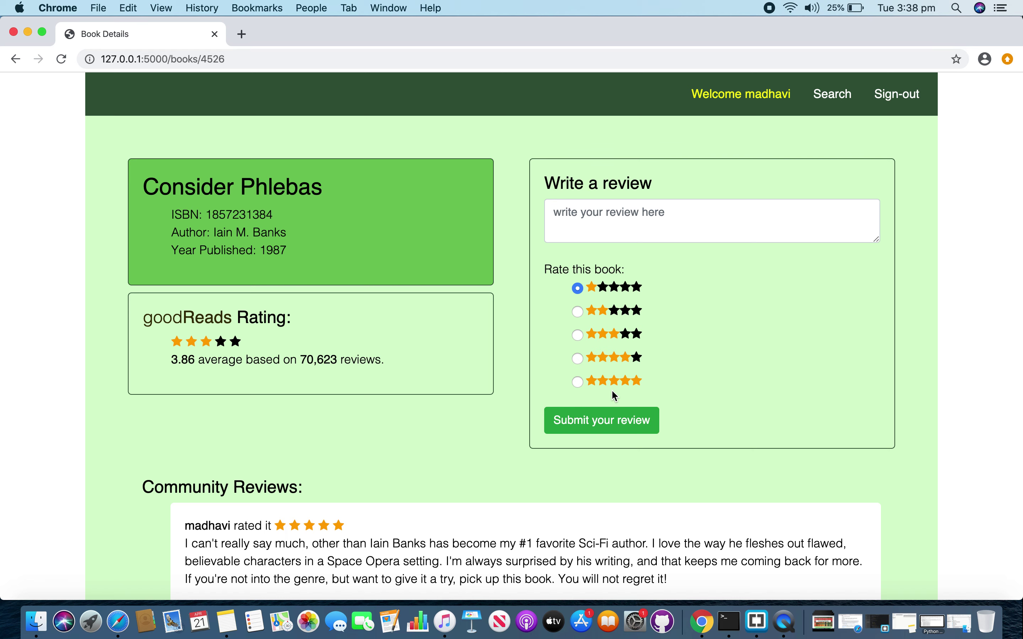
scroll(615, 396, down, 3)
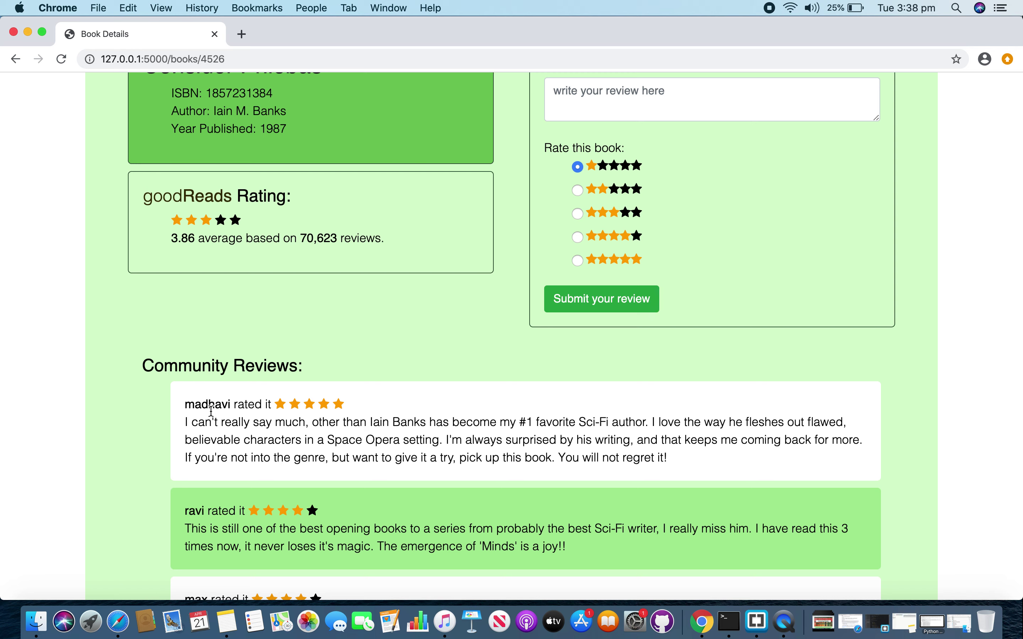
scroll(271, 423, up, 3)
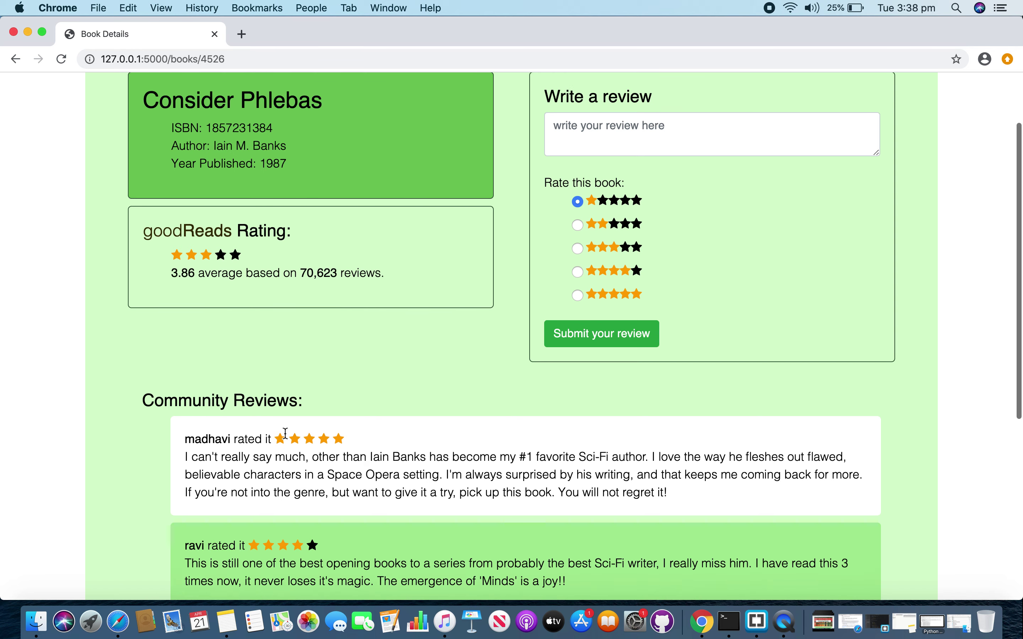
- Submit a 4-star review 'its a good book', then scroll the community reviews
click(634, 224)
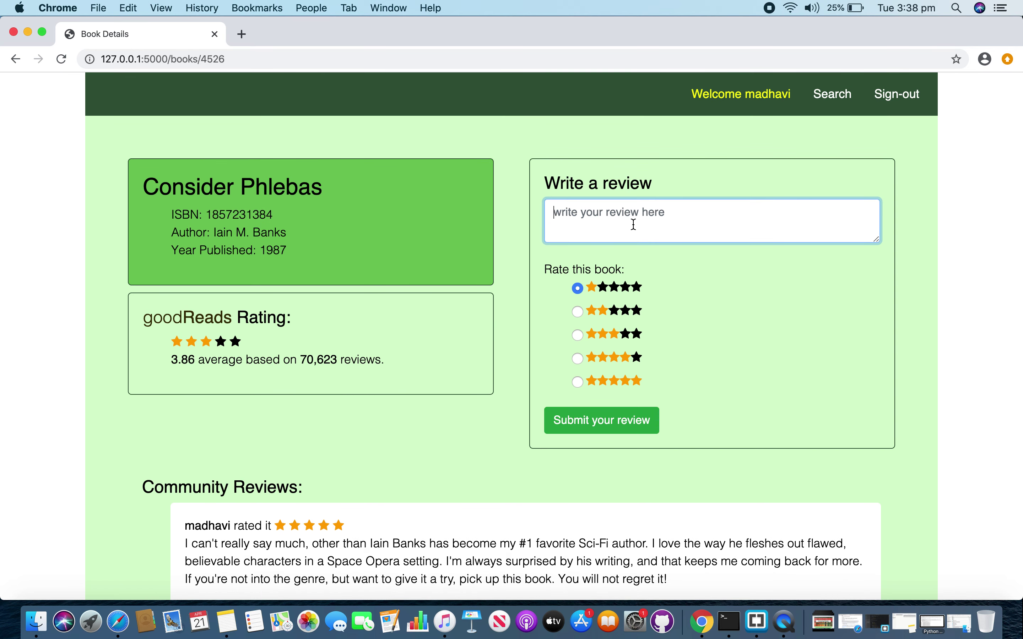
text(its a g)
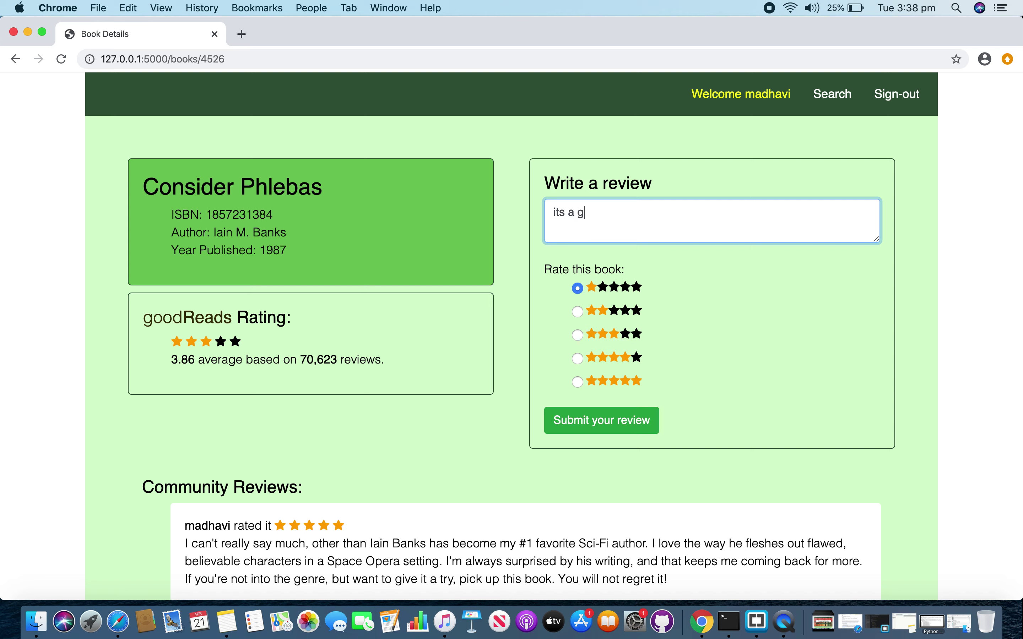
text(ood book)
click(576, 359)
click(591, 425)
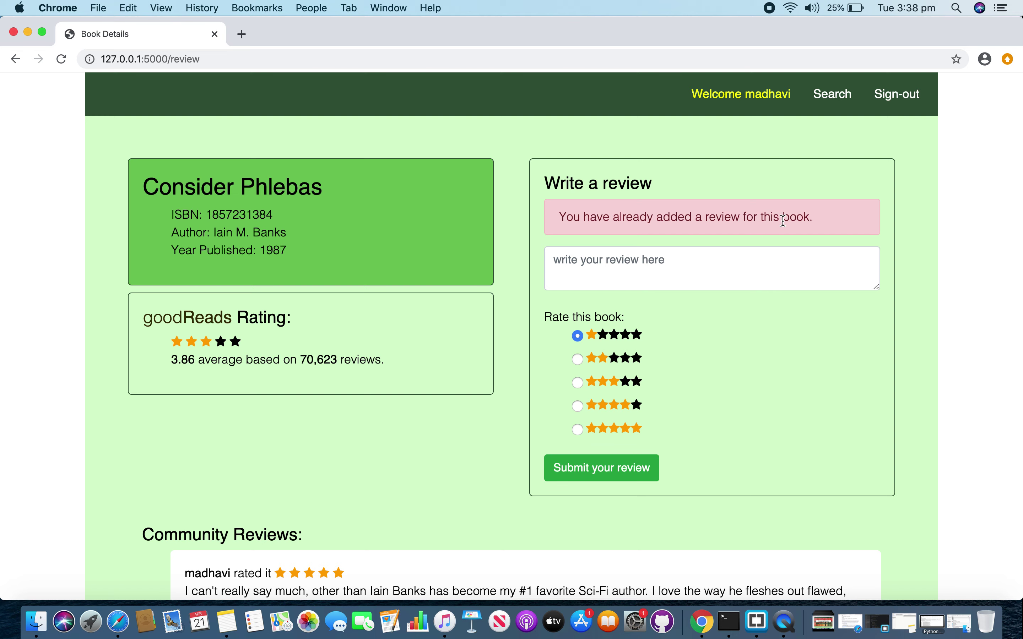
scroll(781, 220, down, 5)
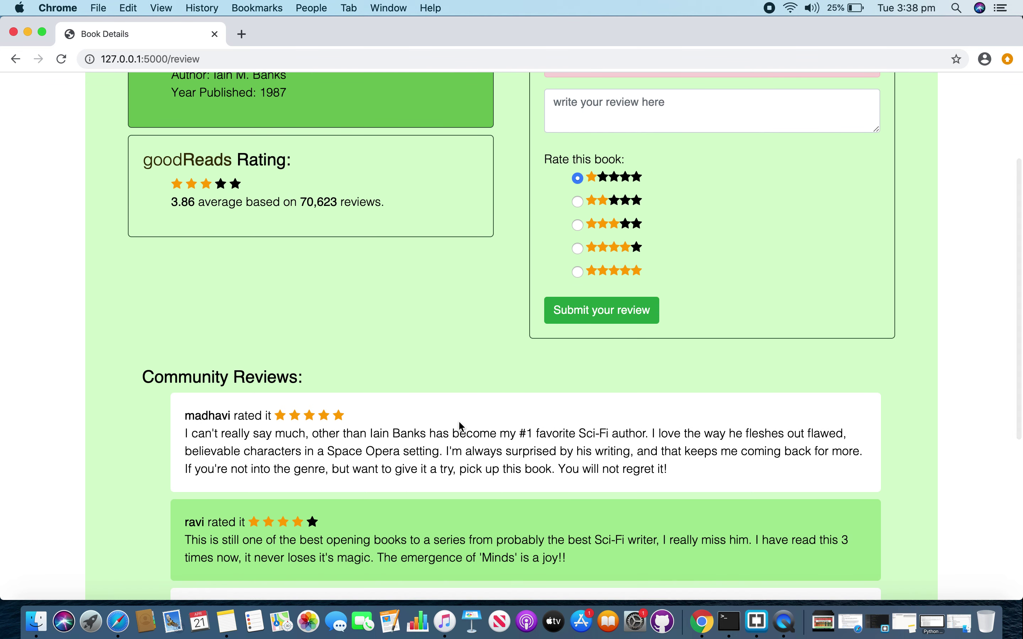
scroll(458, 420, down, 3)
scroll(460, 423, down, 1)
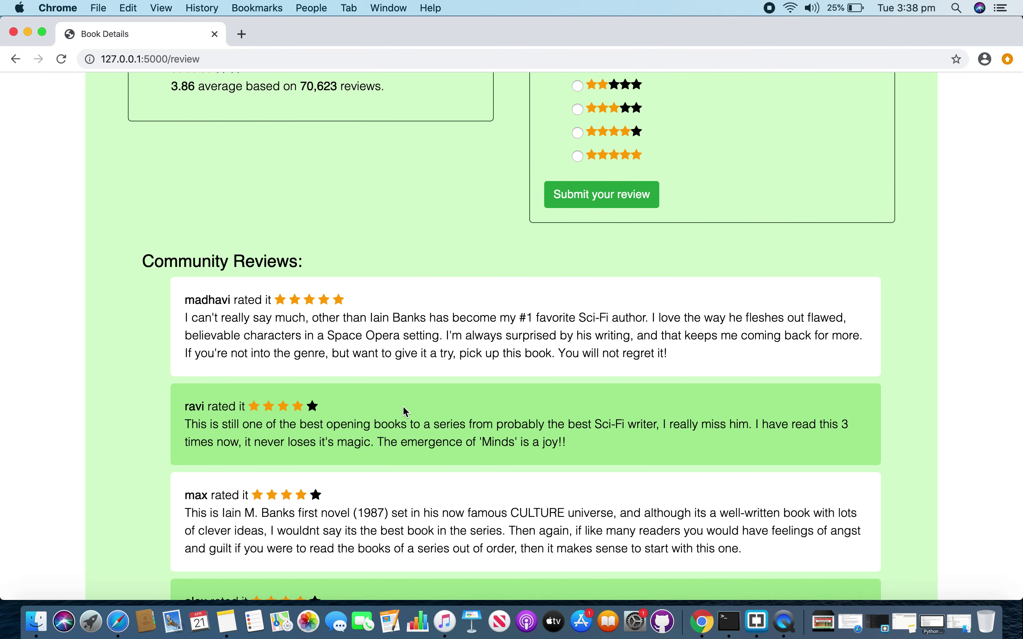
scroll(404, 338, down, 3)
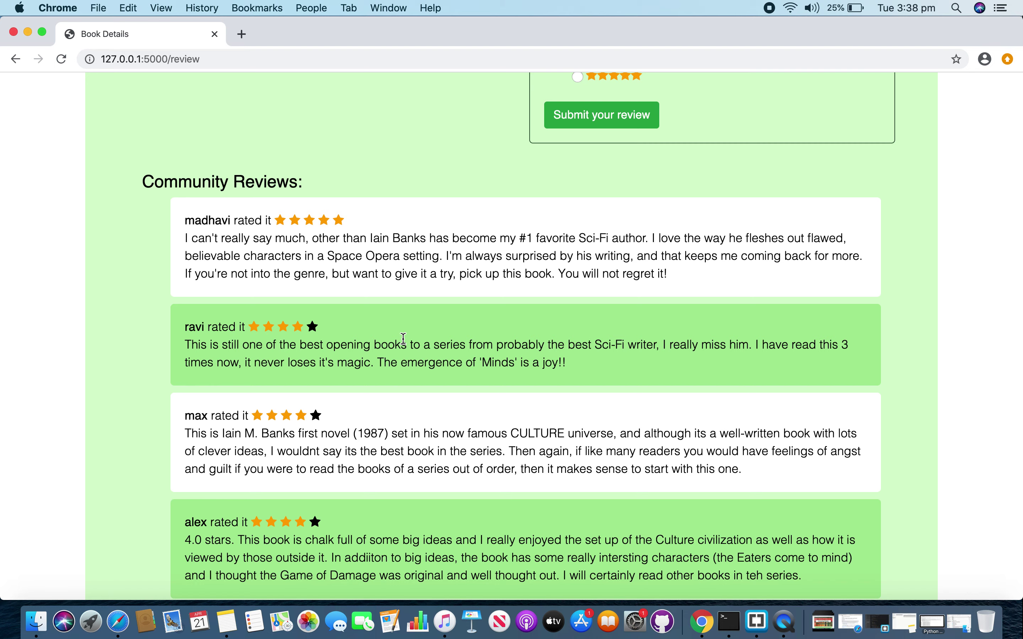
scroll(404, 338, down, 4)
scroll(402, 338, up, 15)
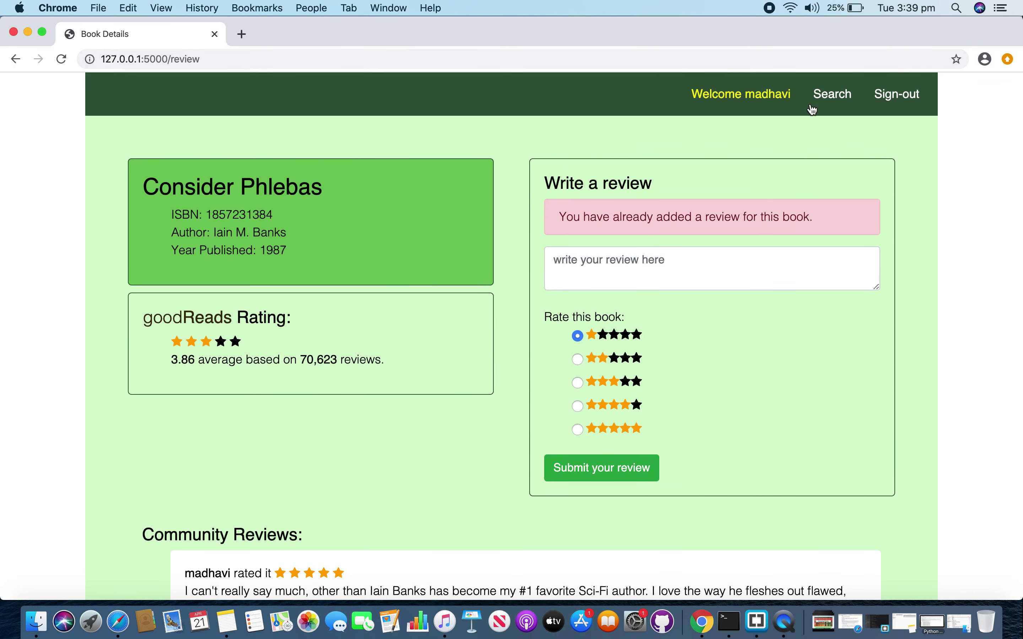
- Search for 1857 again and open the details for Rendezvous with Rama
click(829, 101)
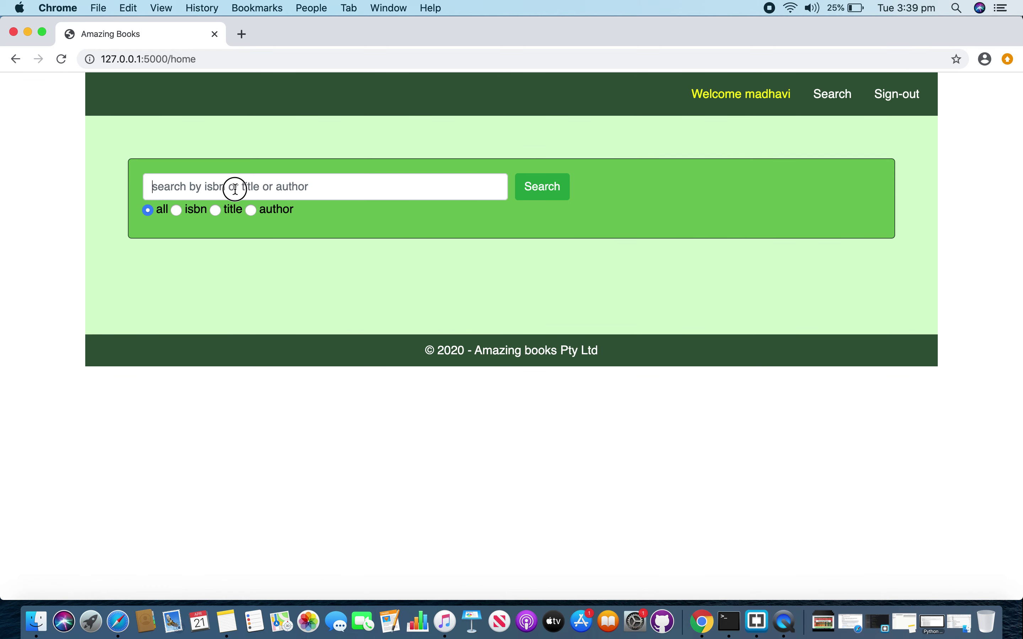
click(233, 189)
click(195, 216)
click(545, 187)
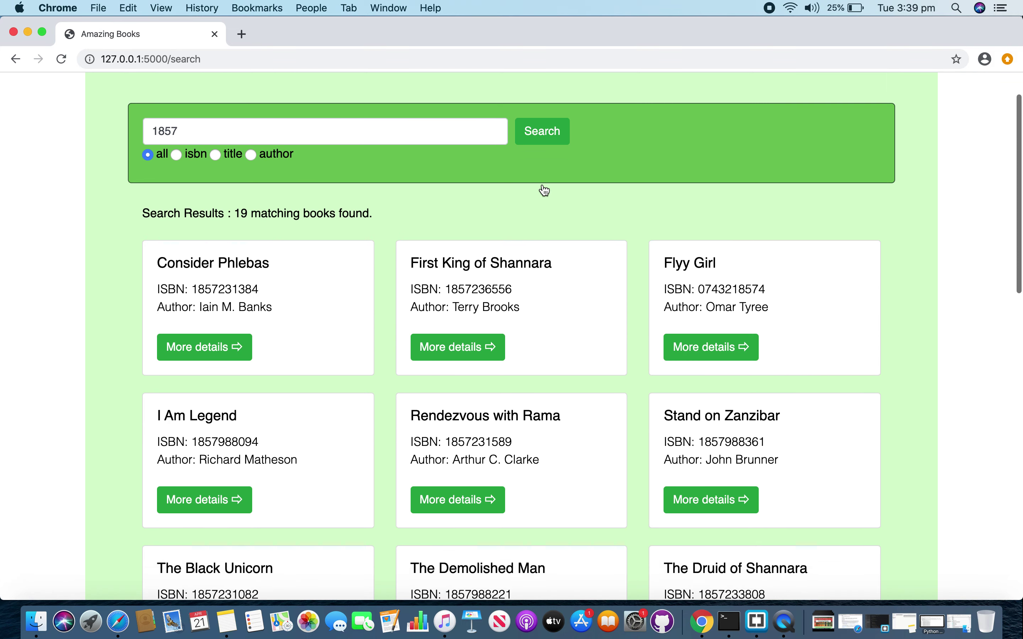
scroll(507, 296, down, 5)
click(482, 388)
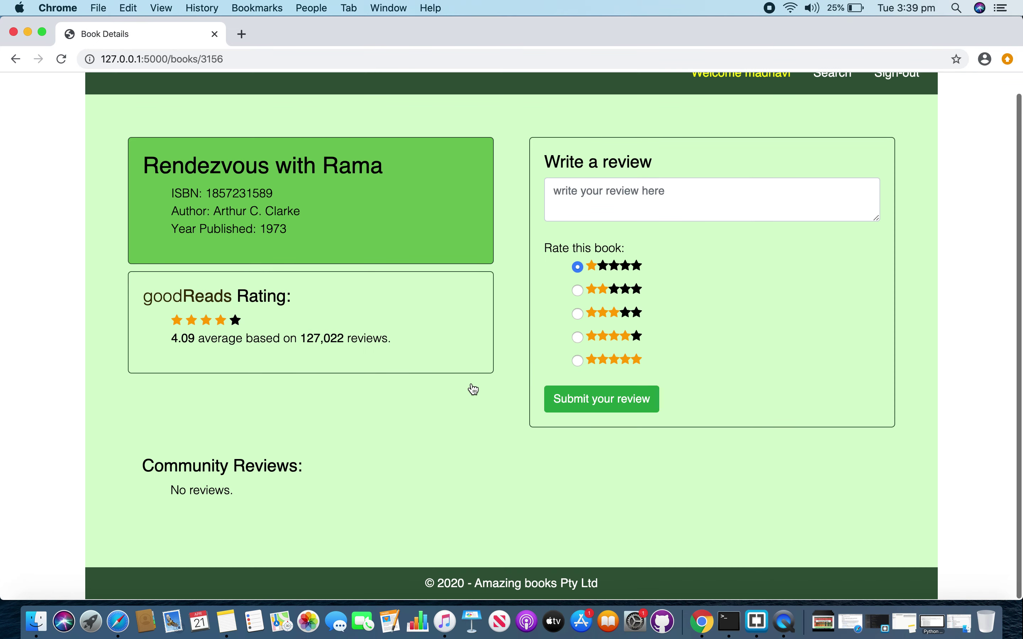
- Post a 4-star review 'Its a good book' for the book and go back to Search
click(591, 189)
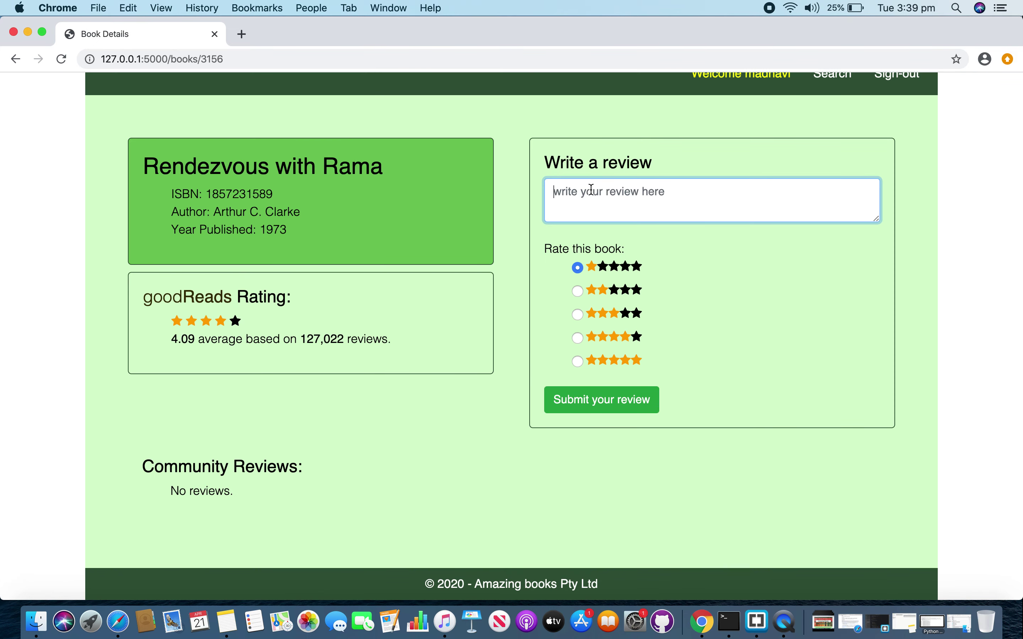
text(I)
text(ts a good book)
click(578, 337)
click(584, 409)
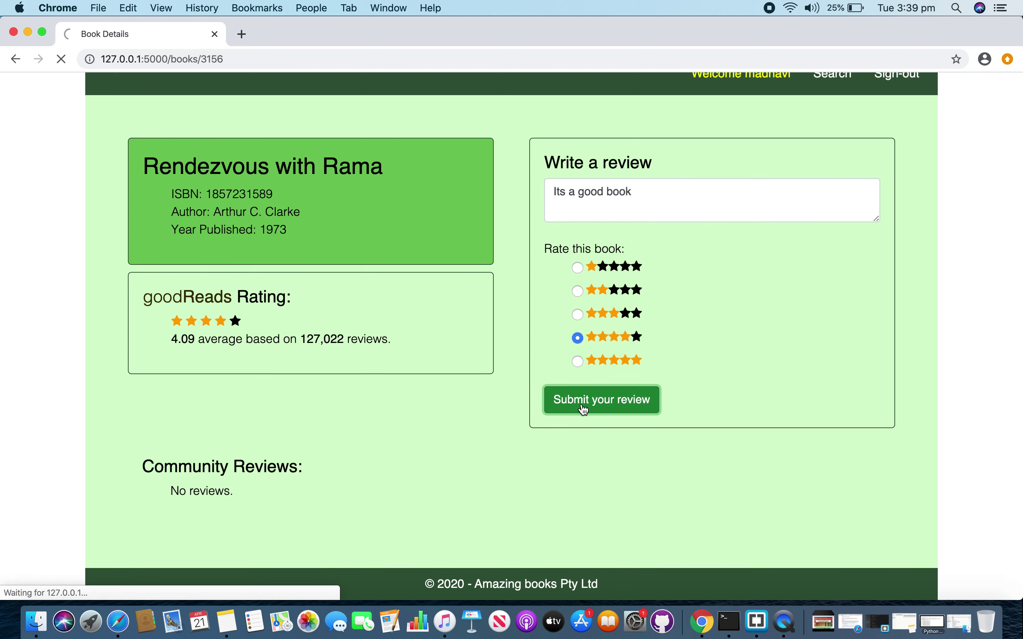
scroll(646, 372, down, 3)
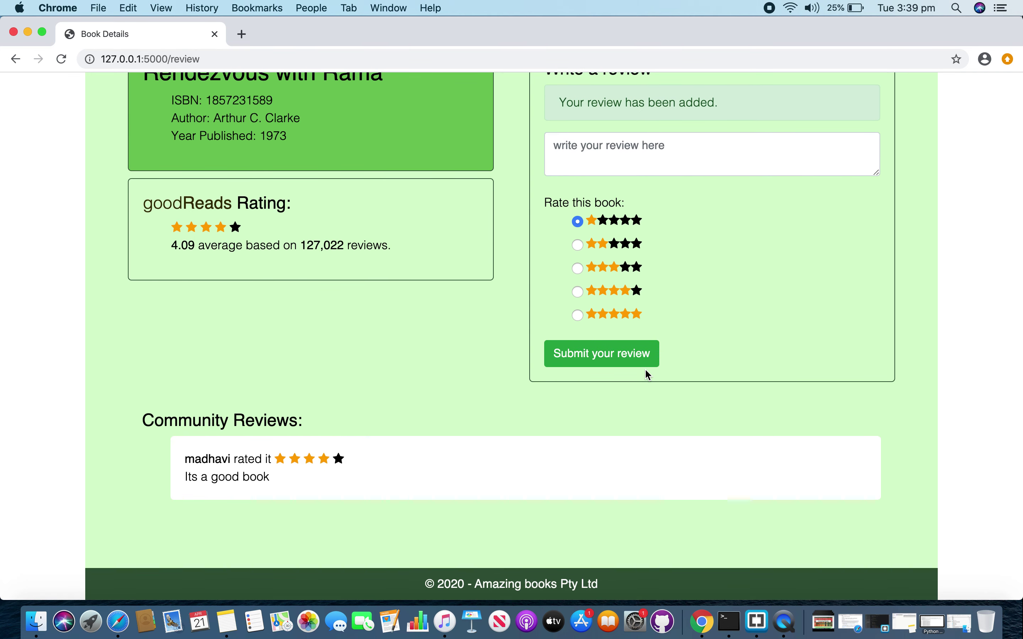
scroll(646, 372, up, 3)
click(832, 94)
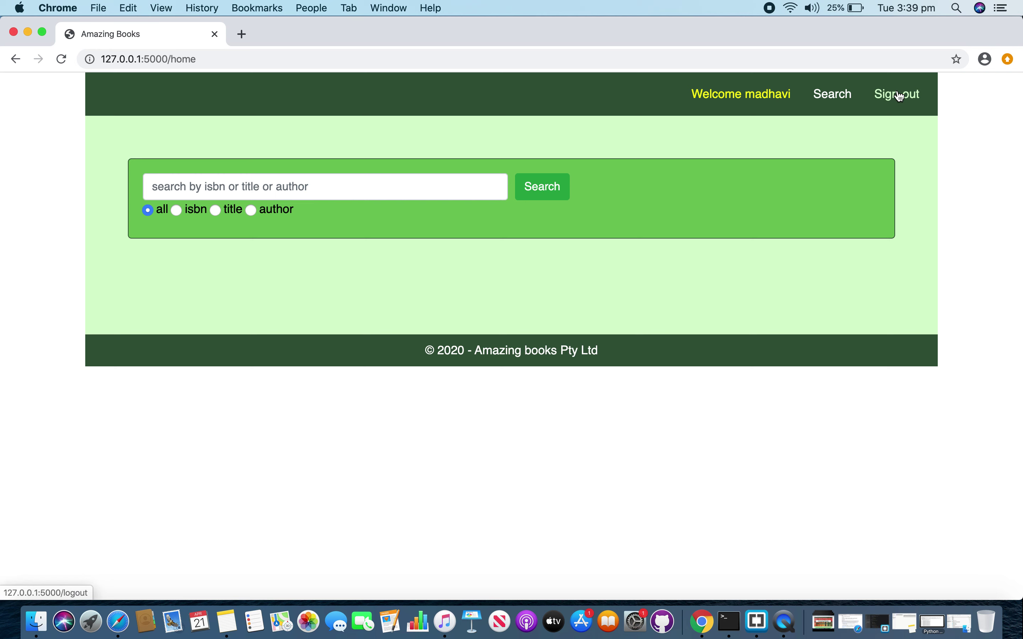
- Sign out of Amazing Books and scroll through the public home page
click(901, 96)
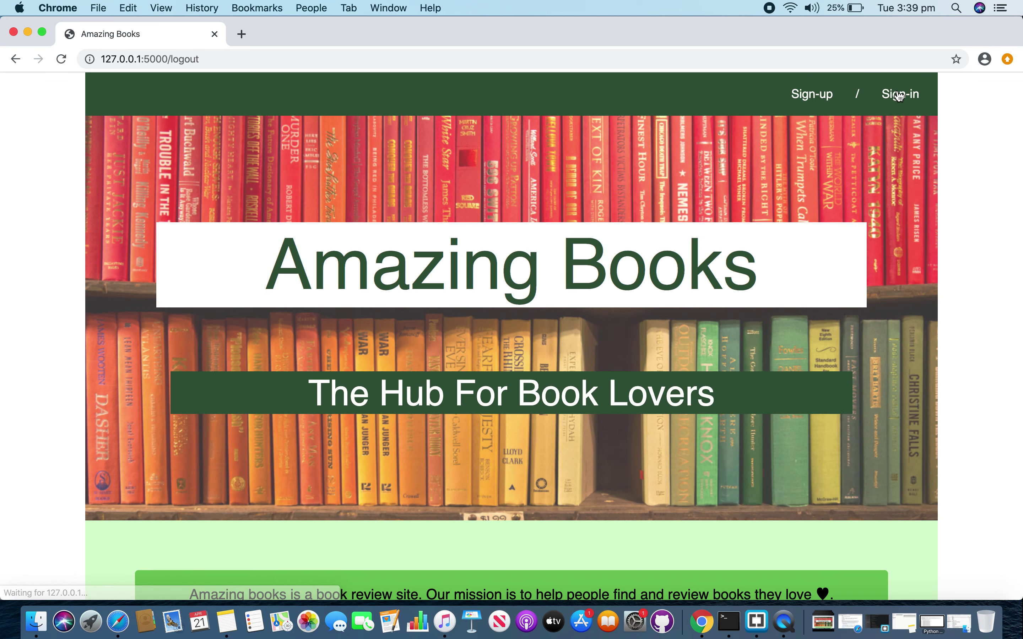
scroll(439, 378, down, 4)
scroll(439, 378, down, 2)
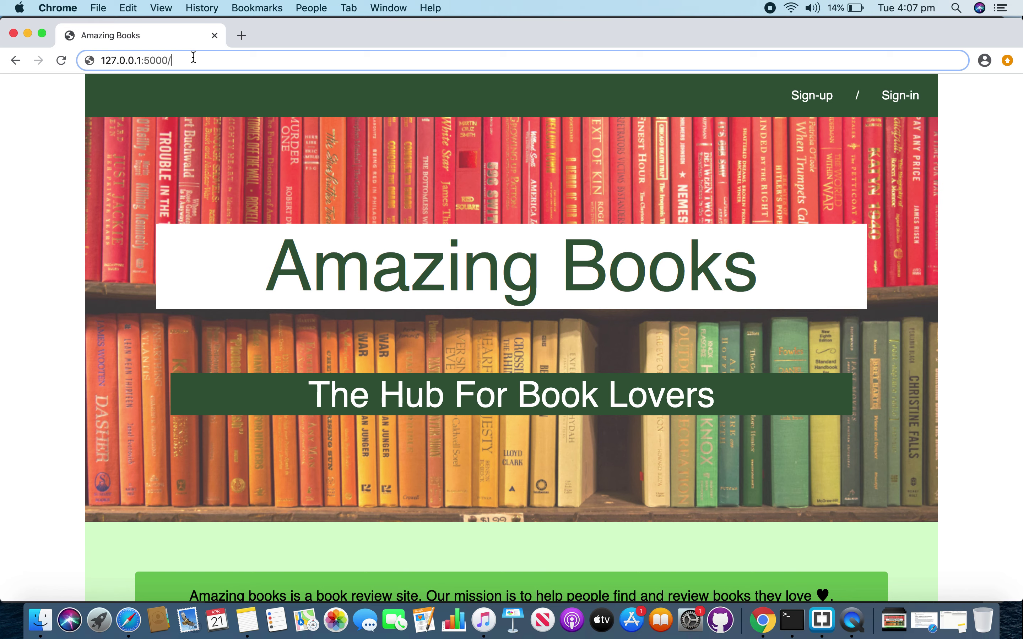
text(api/1857231082)
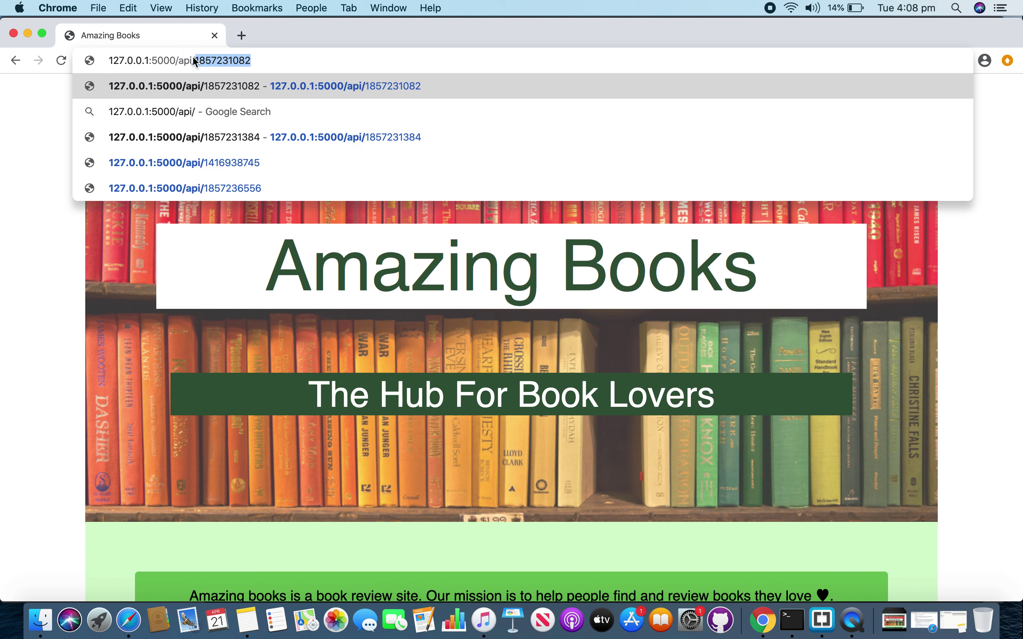
key(Return)
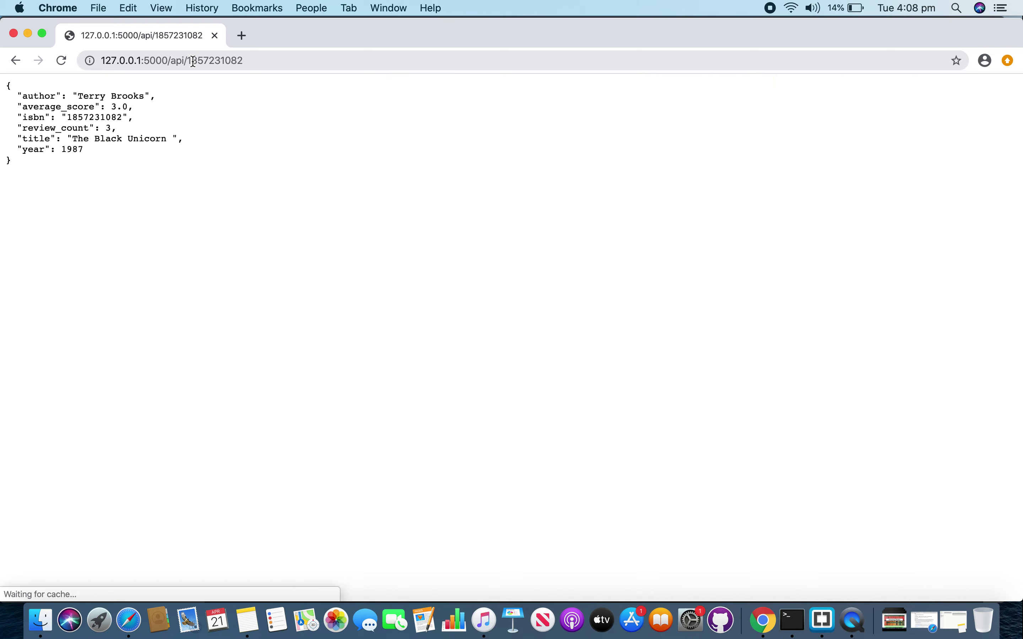
click(263, 60)
double_click(270, 58)
click(270, 58)
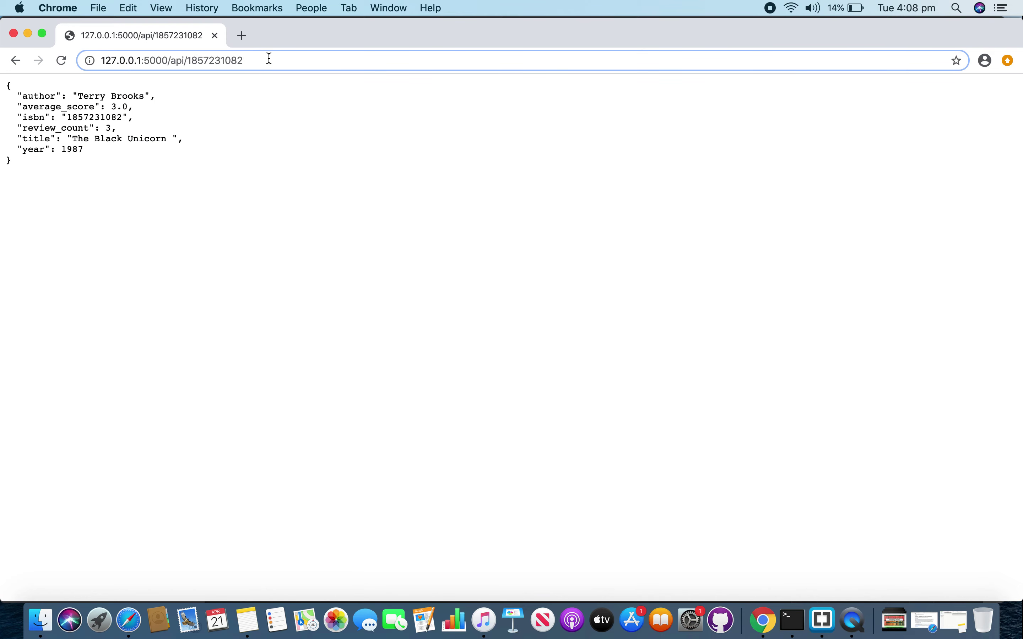
text(090)
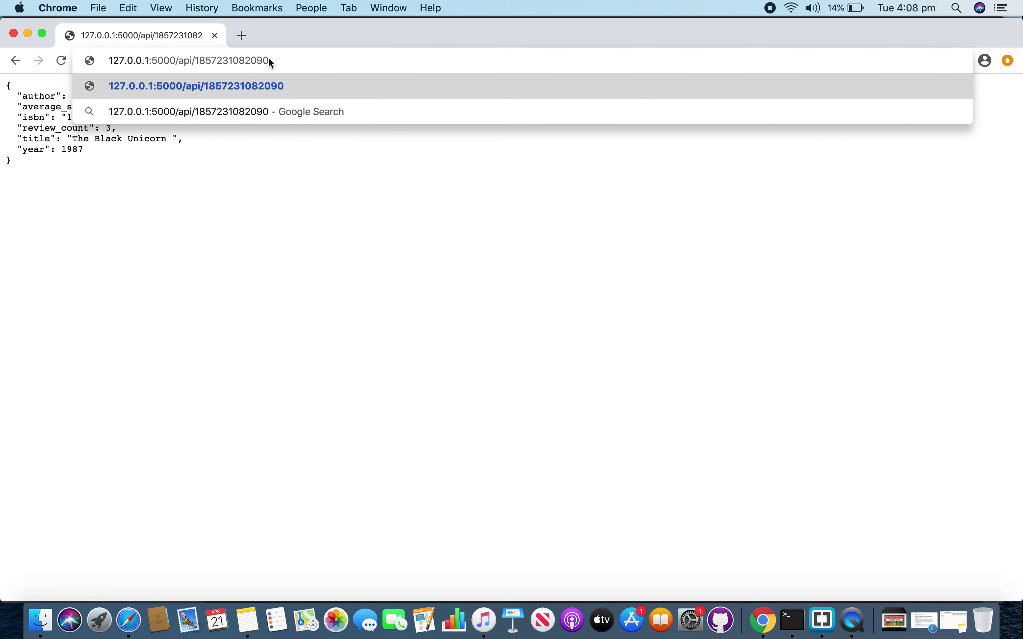
key(Return)
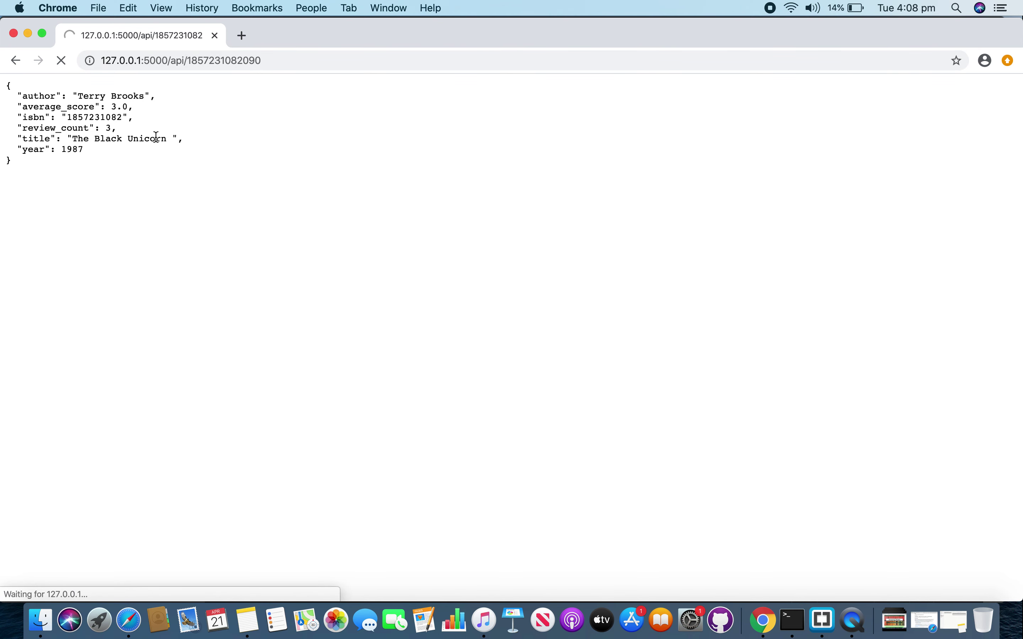